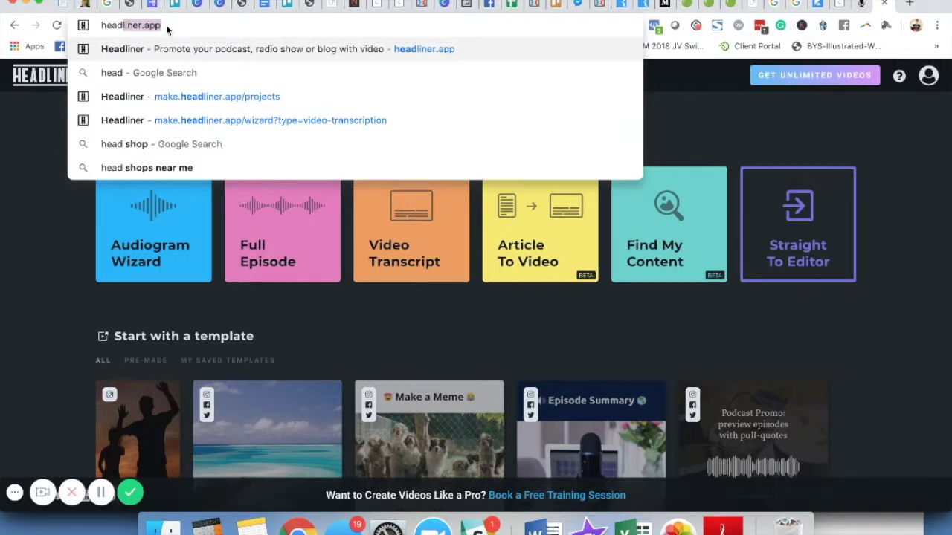
# - Start a Video Transcript project and choose the square aspect ratio
pyautogui.press('Escape')
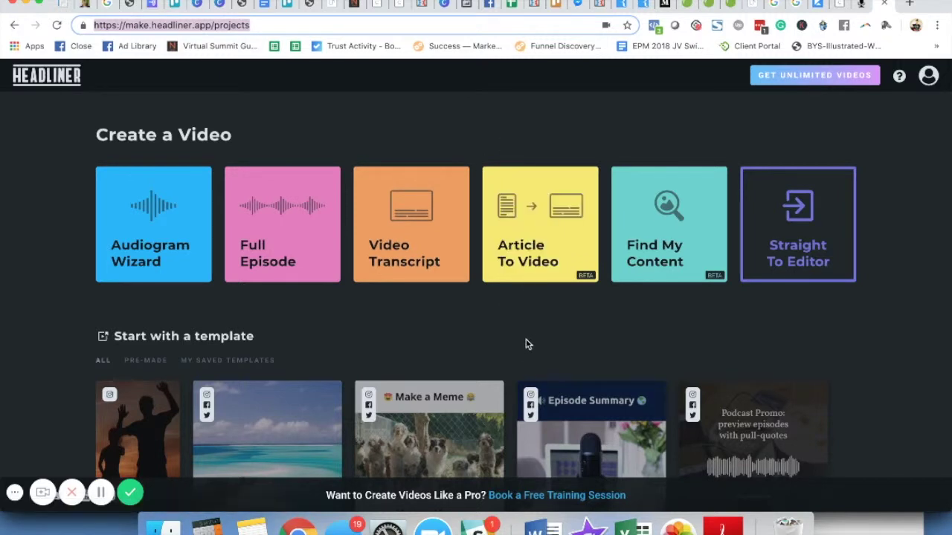
pyautogui.click(393, 235)
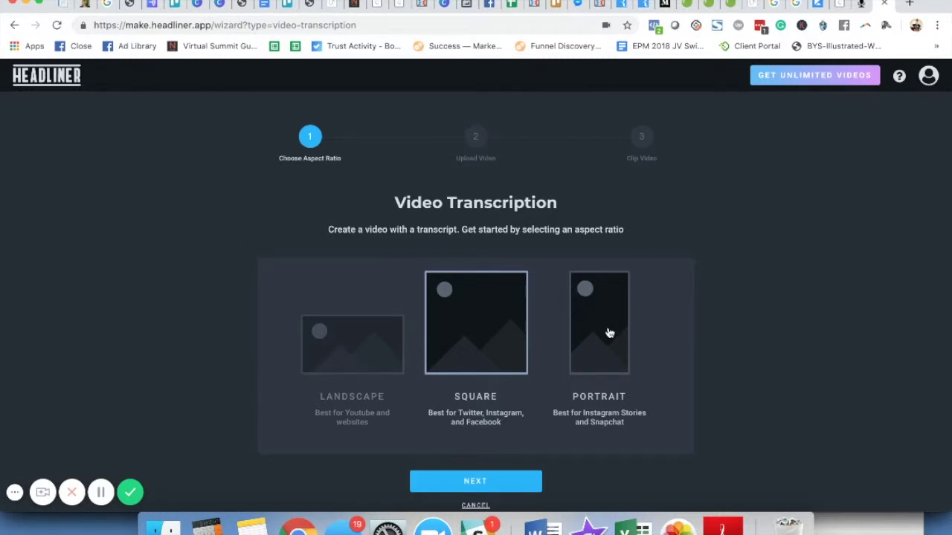
pyautogui.click(474, 481)
# - Upload the source video from the Downloads folder and continue to the clipping stage
pyautogui.click(466, 315)
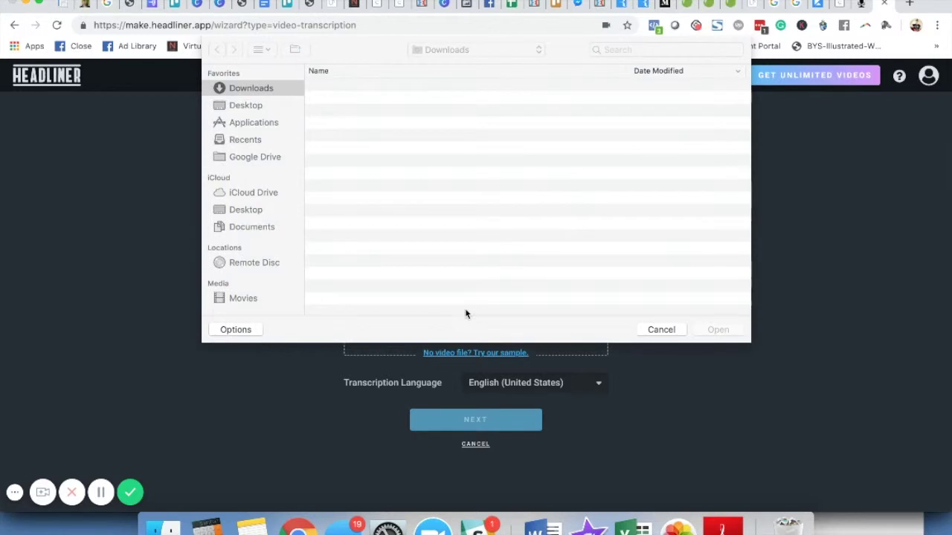
pyautogui.doubleClick(465, 313)
pyautogui.click(496, 424)
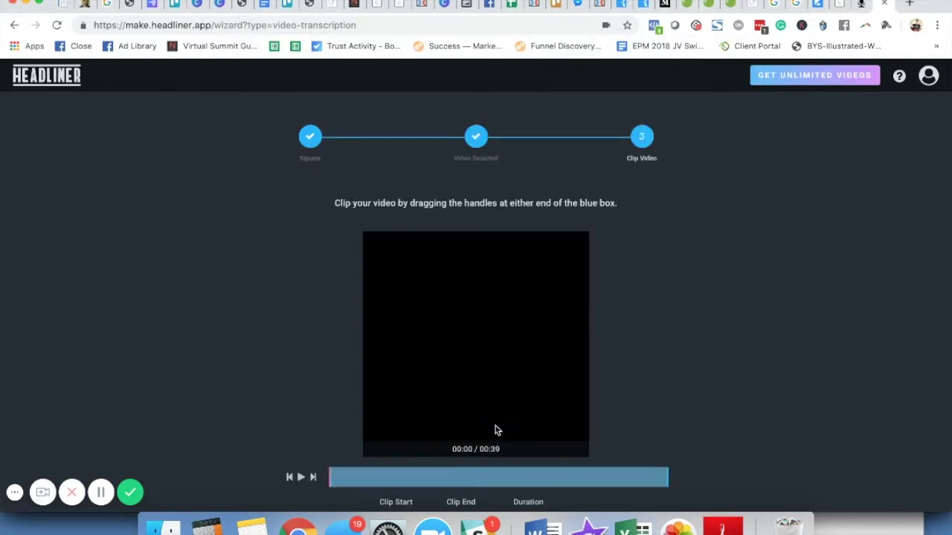
# - Keep the full length of the uploaded video as the clip and create the project
pyautogui.scroll(-3, 496, 426)
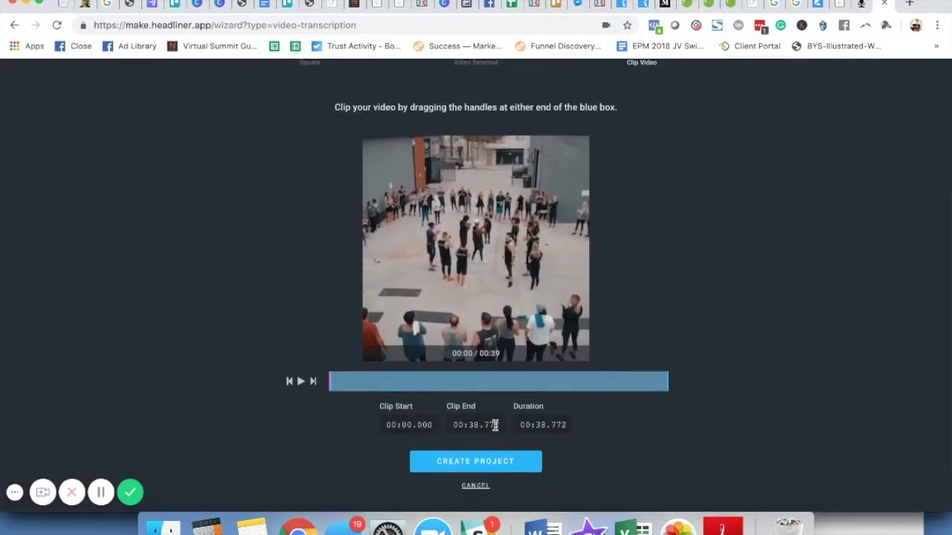
pyautogui.scroll(2, 496, 425)
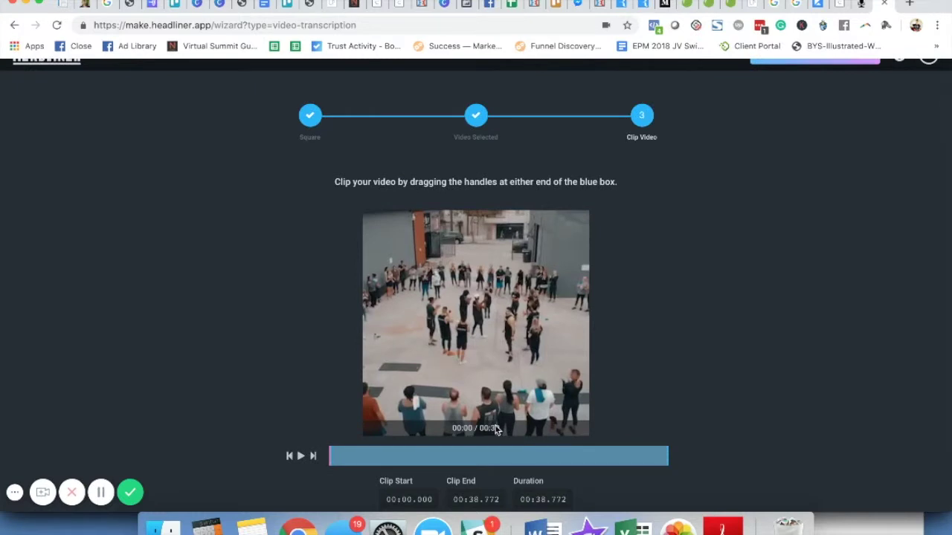
pyautogui.scroll(-2, 496, 430)
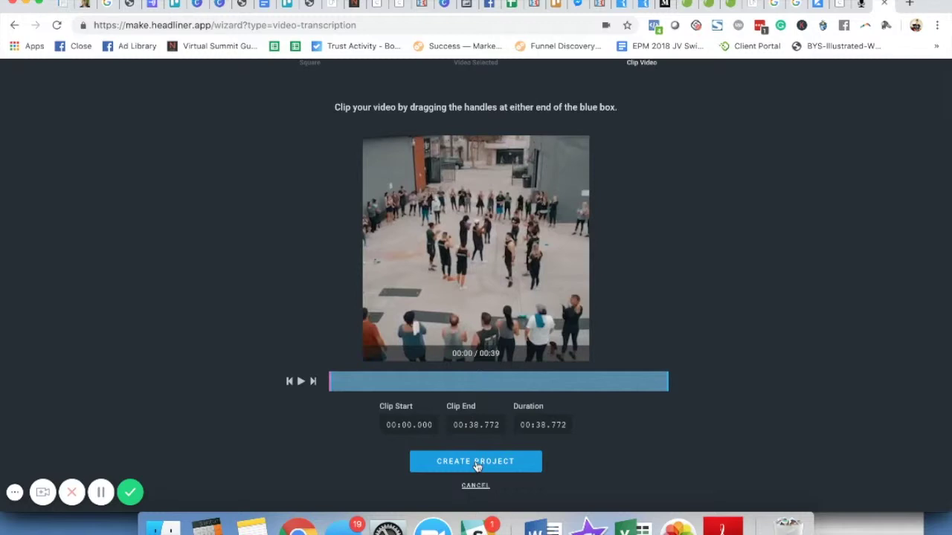
pyautogui.click(477, 462)
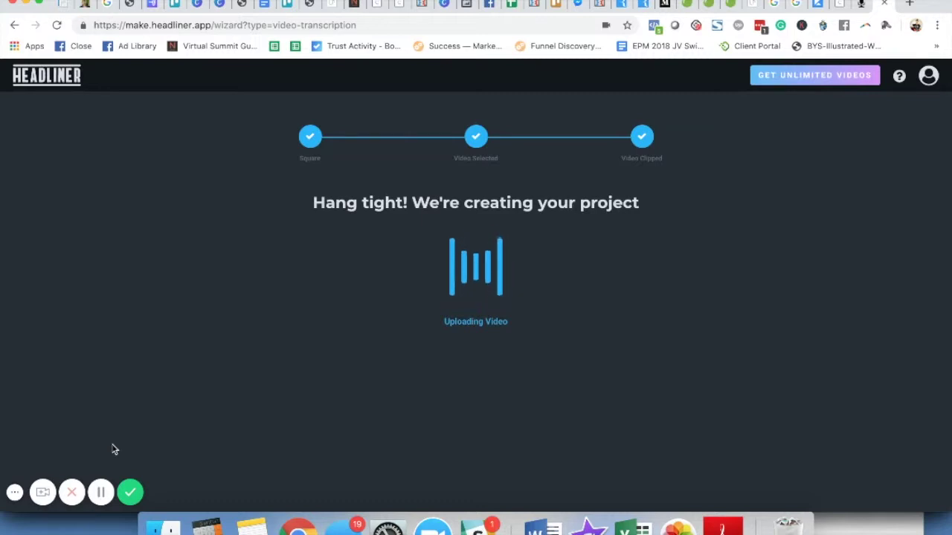
pyautogui.click(100, 492)
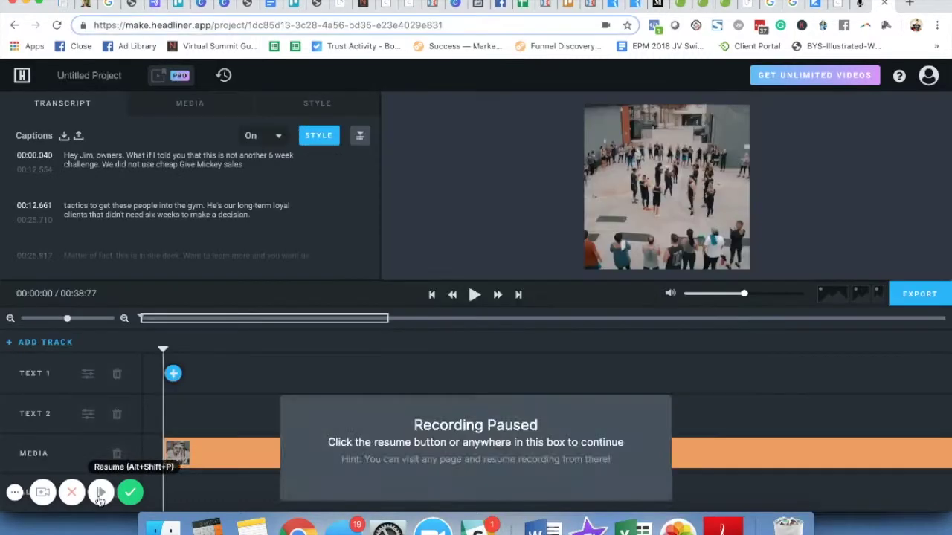
pyautogui.click(100, 492)
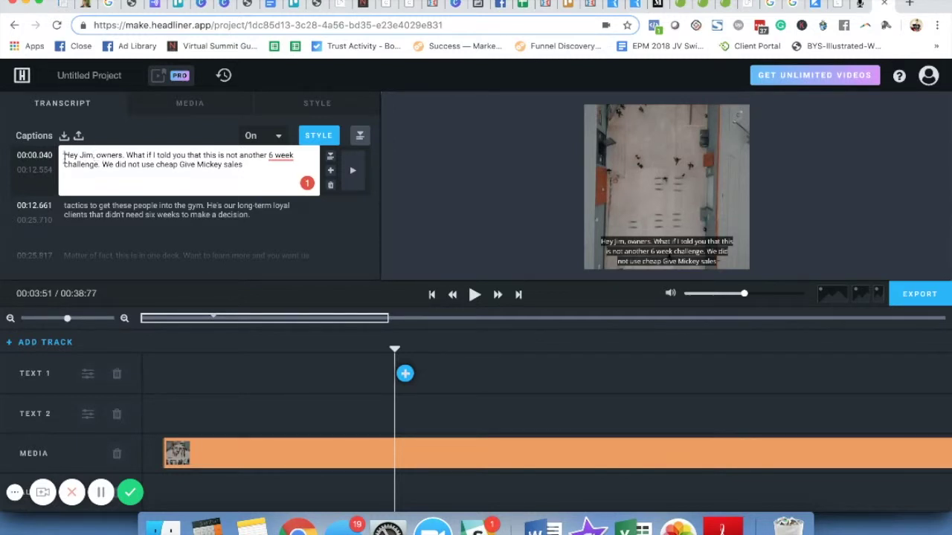
# - Correct the opening of the first caption to read "Hey gym owner."
pyautogui.click(85, 155)
pyautogui.moveTo(81, 155); pyautogui.dragTo(123, 155)
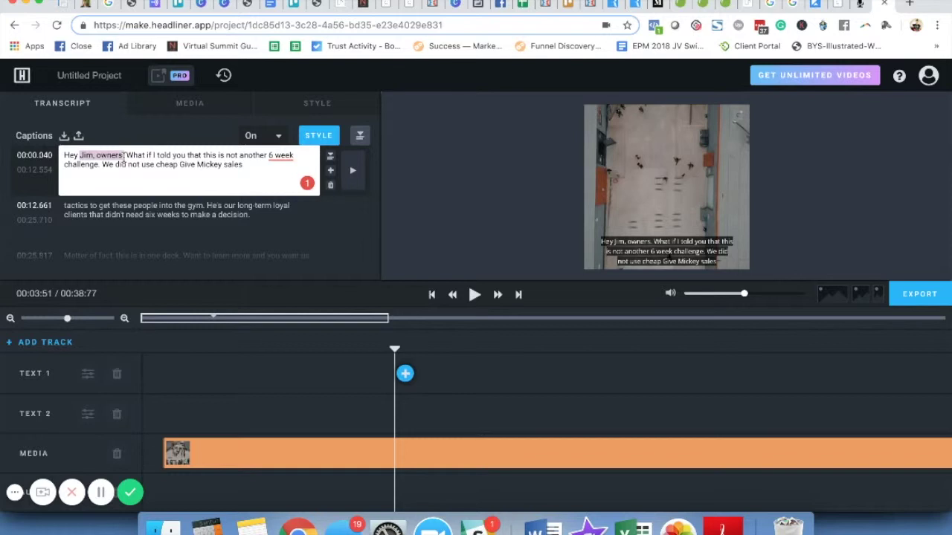
pyautogui.write('gym owner')
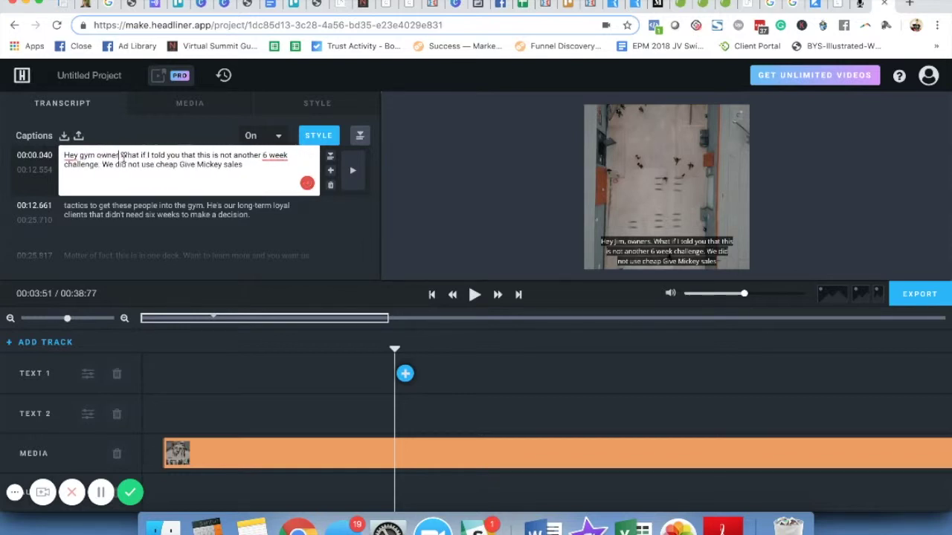
pyautogui.tripleClick(161, 173)
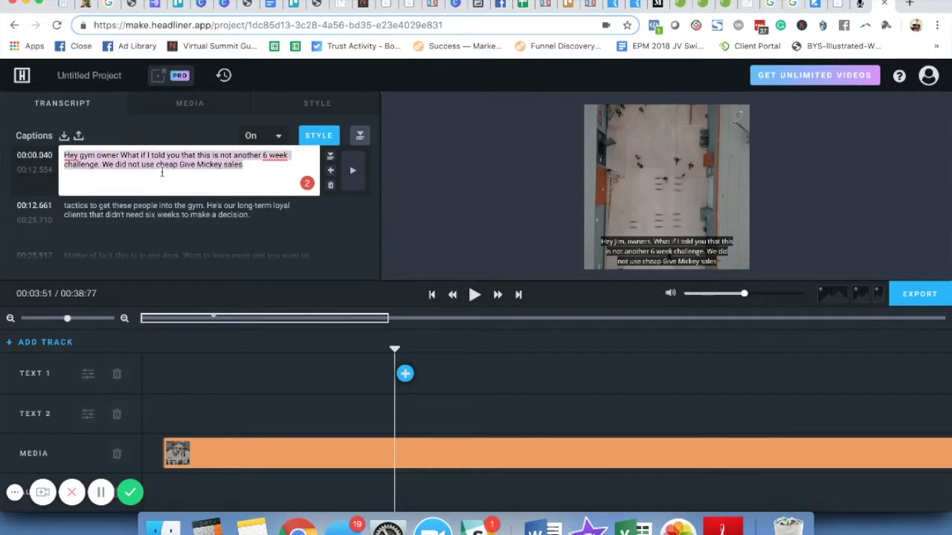
pyautogui.click(122, 159)
pyautogui.write('.')
# - Replace "Give Mickey" with "gimmicky" in the first caption and check the remaining captions
pyautogui.moveTo(180, 165); pyautogui.dragTo(221, 165)
pyautogui.write('gim')
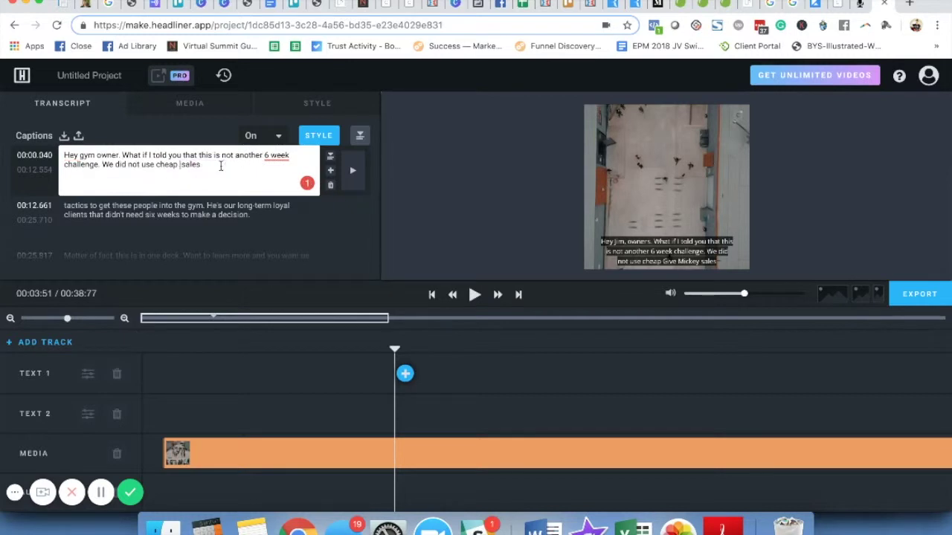
pyautogui.write('micky')
pyautogui.press('Escape')
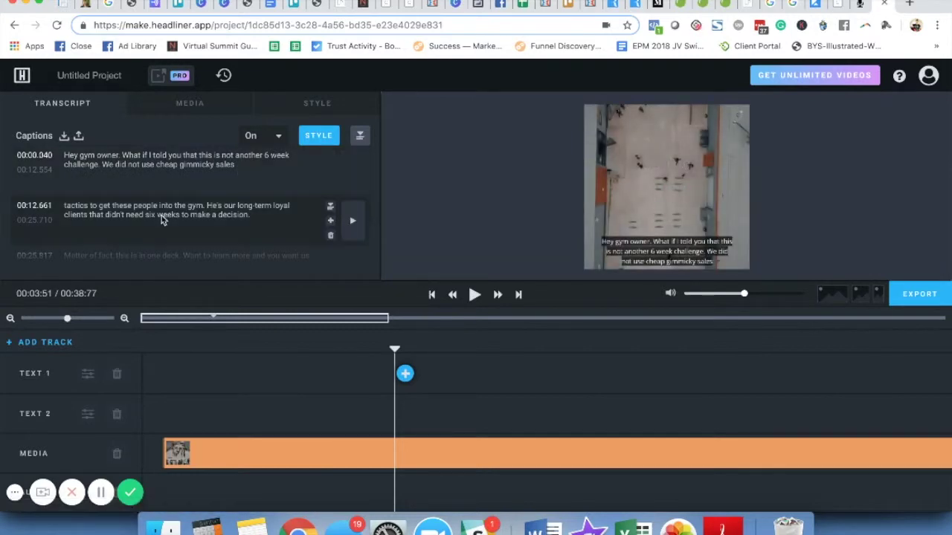
pyautogui.click(161, 215)
pyautogui.scroll(-1, 160, 223)
pyautogui.press('Escape')
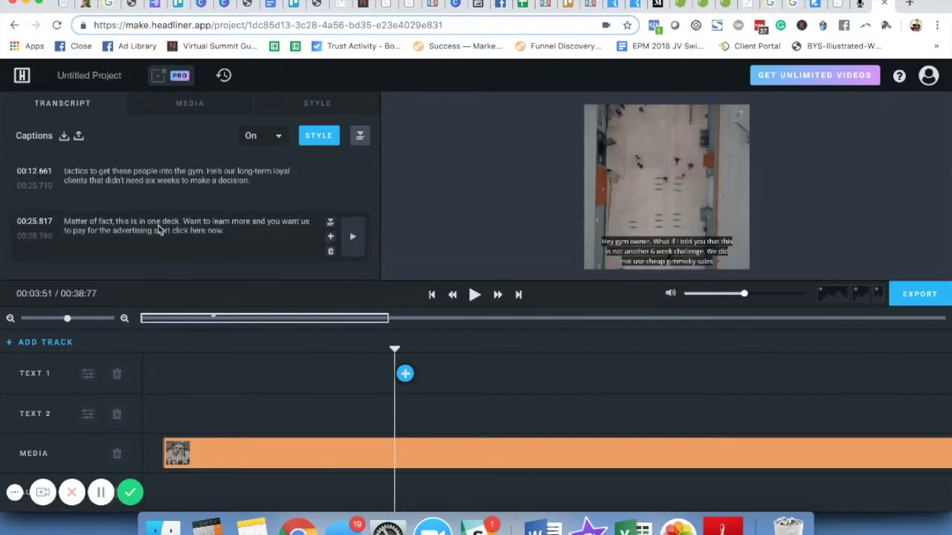
pyautogui.scroll(1, 158, 230)
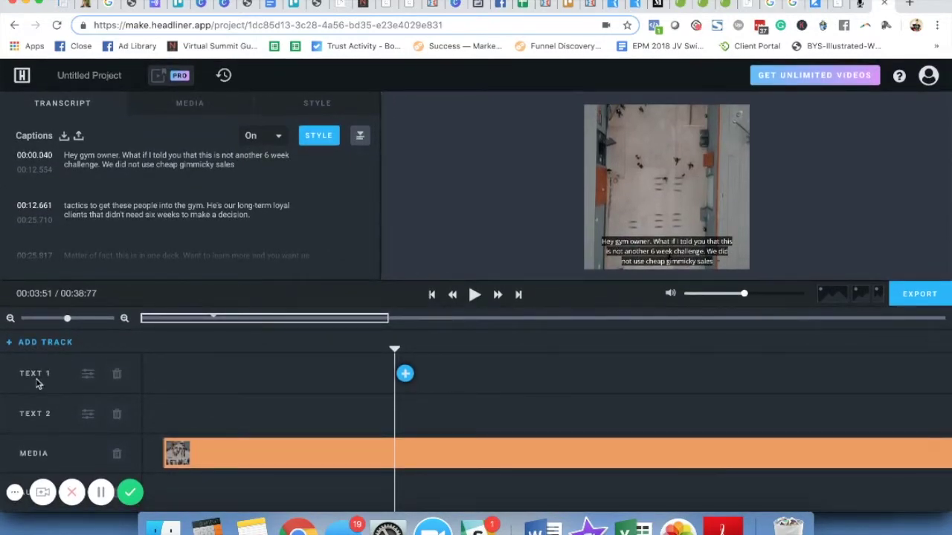
# - Move the playhead to the start of the video and begin a new text on the Text 1 track
pyautogui.click(188, 371)
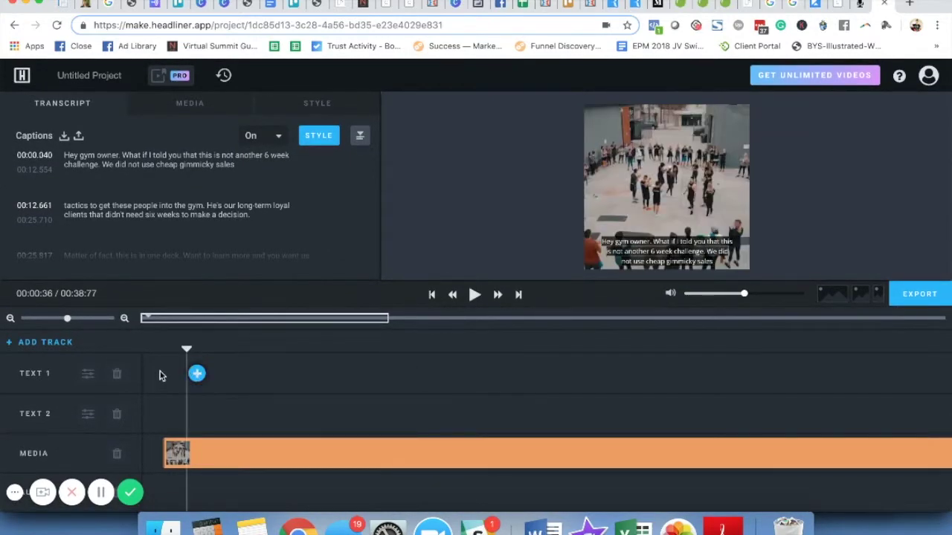
pyautogui.click(159, 375)
pyautogui.moveTo(278, 343); pyautogui.dragTo(162, 348)
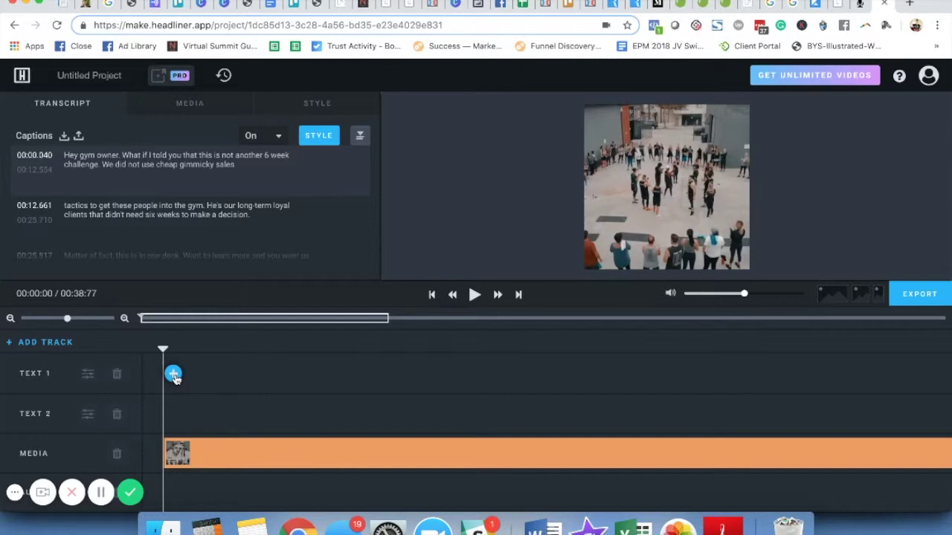
pyautogui.click(173, 374)
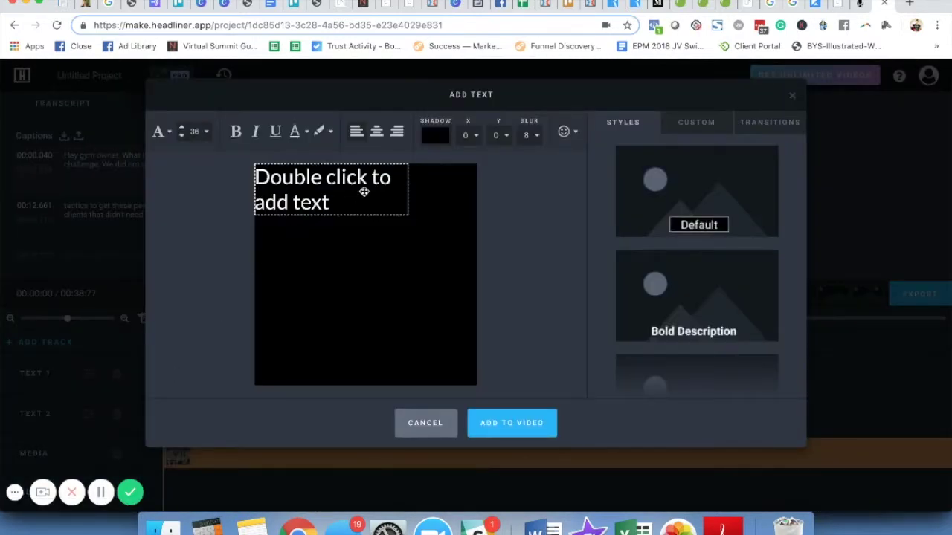
# - Apply the Default text style, move the text box to the top of the frame and widen it to the full frame width
pyautogui.moveTo(407, 188); pyautogui.dragTo(478, 193)
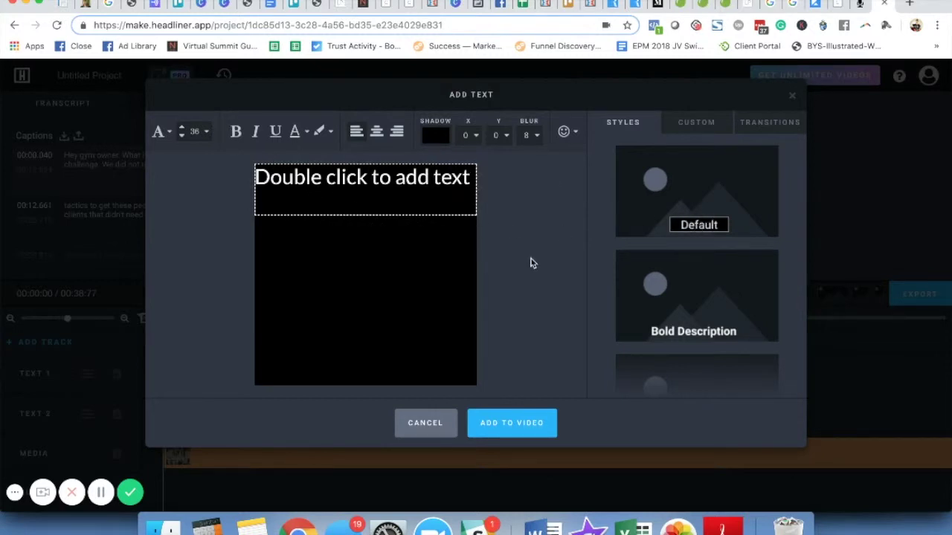
pyautogui.doubleClick(380, 178)
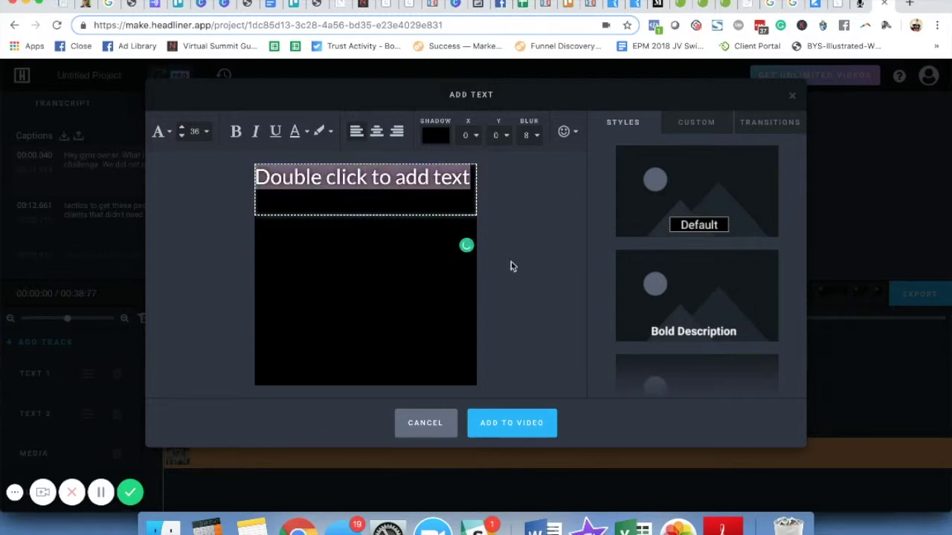
pyautogui.click(690, 226)
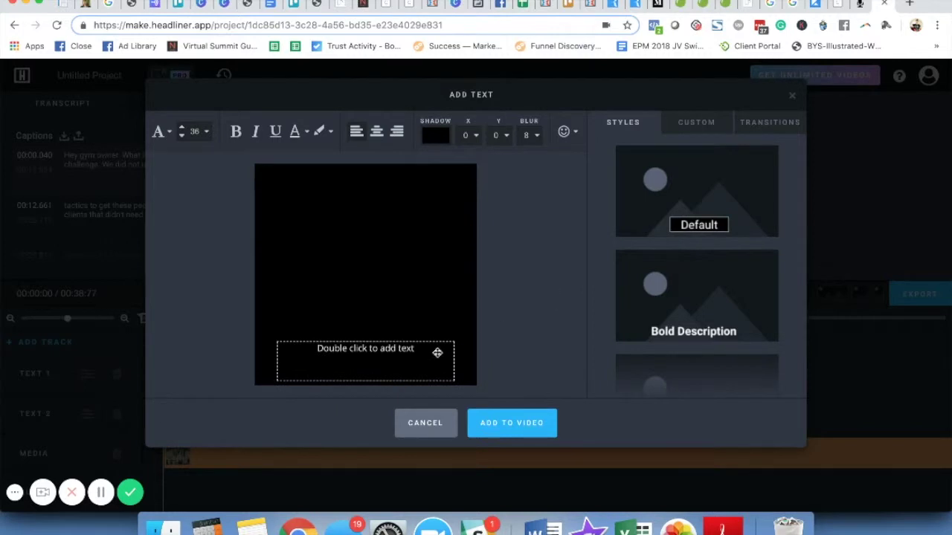
pyautogui.moveTo(379, 369); pyautogui.dragTo(359, 193)
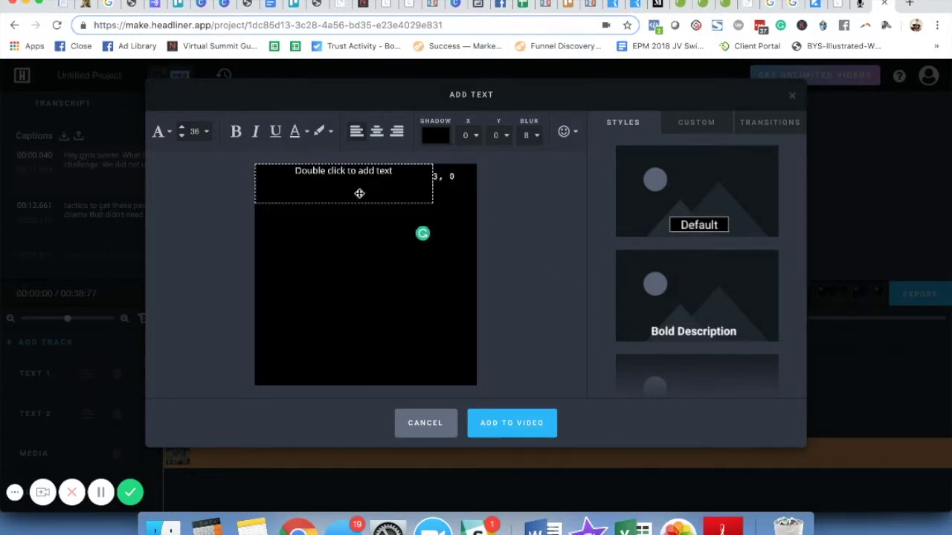
pyautogui.moveTo(429, 189); pyautogui.dragTo(478, 193)
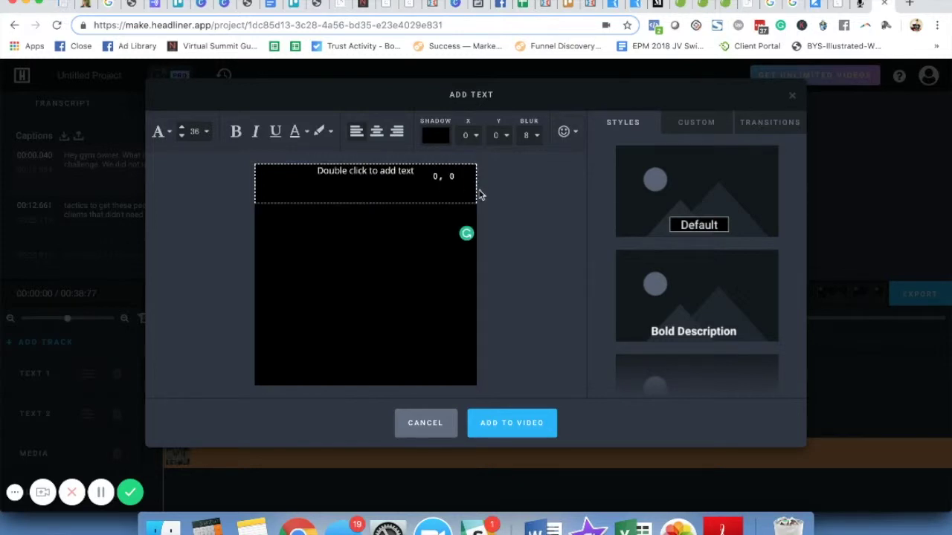
# - Replace the placeholder text with "FOR GYM OWNERS ONLY" and set its font size to 18
pyautogui.doubleClick(380, 172)
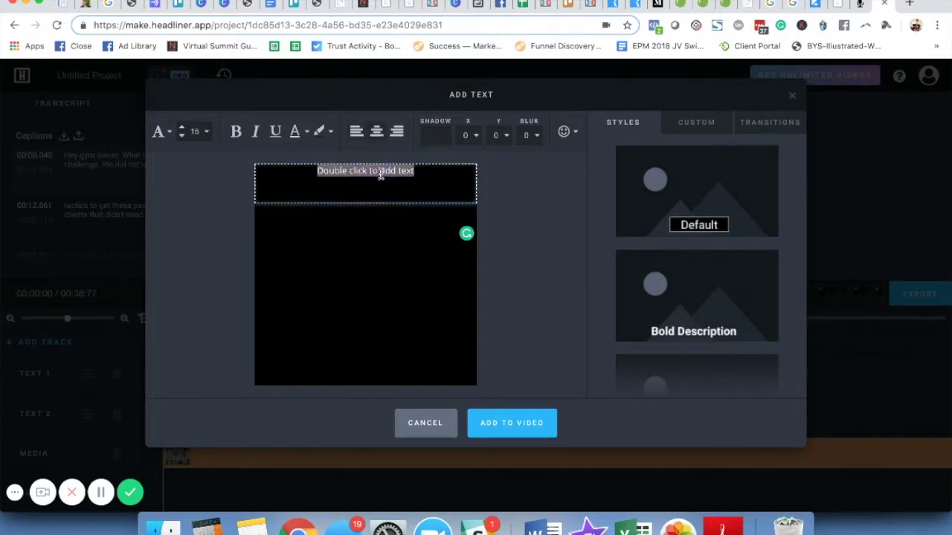
pyautogui.write('FOR GYM OWNERS ONLY')
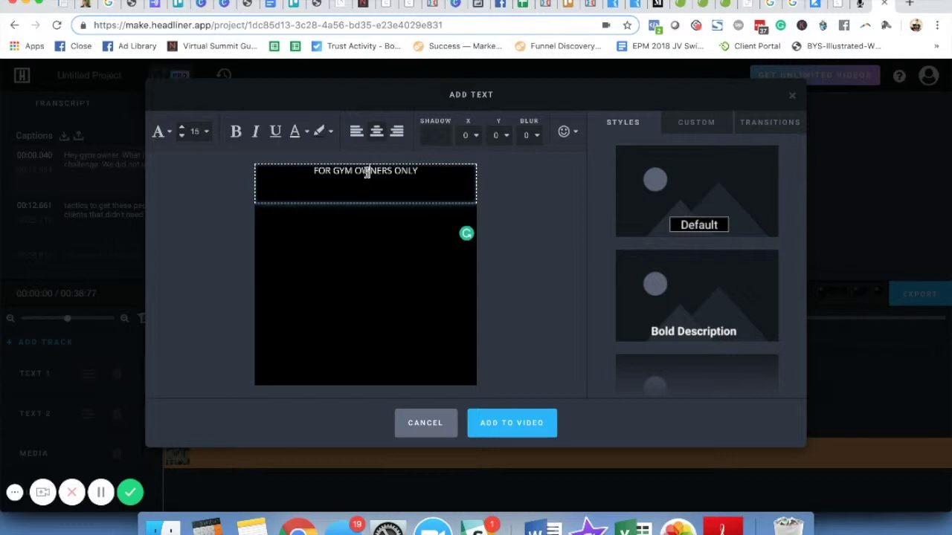
pyautogui.tripleClick(366, 172)
pyautogui.click(207, 134)
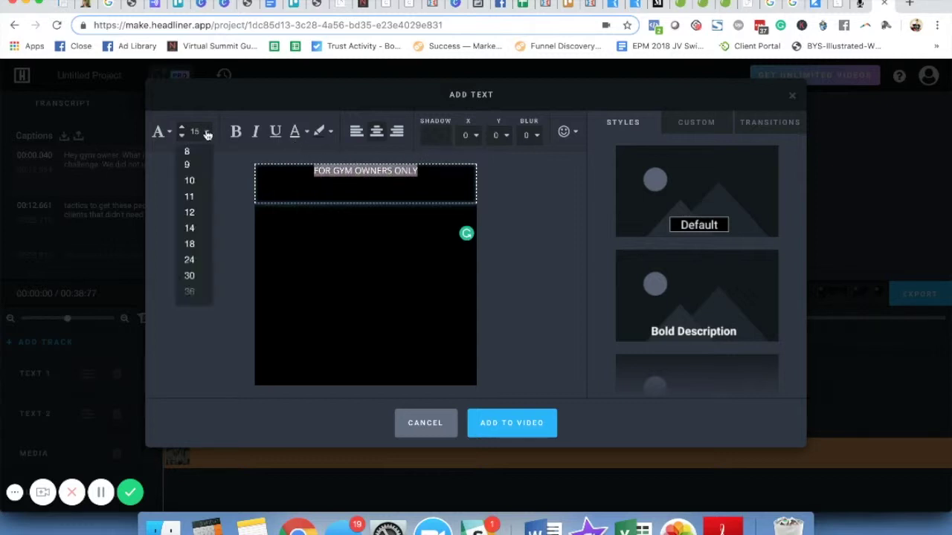
pyautogui.click(191, 250)
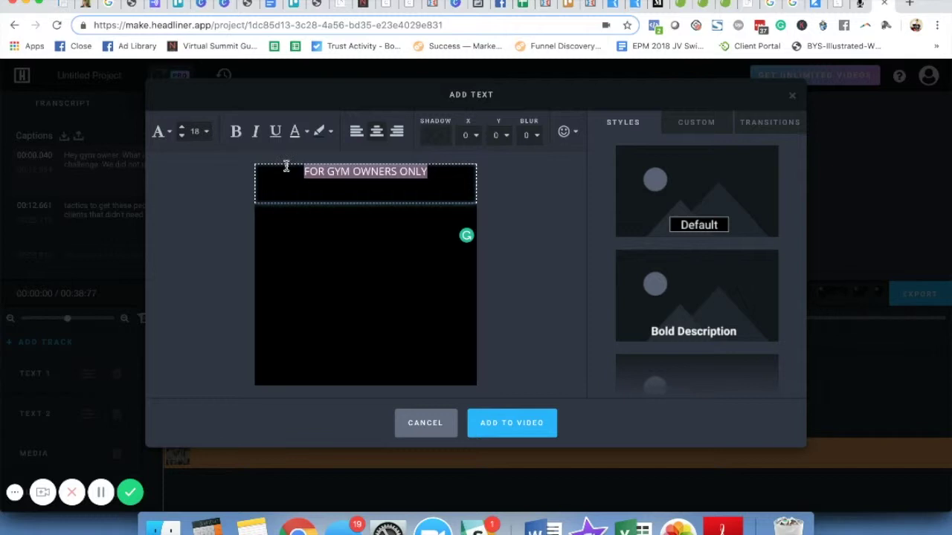
pyautogui.press('Right')
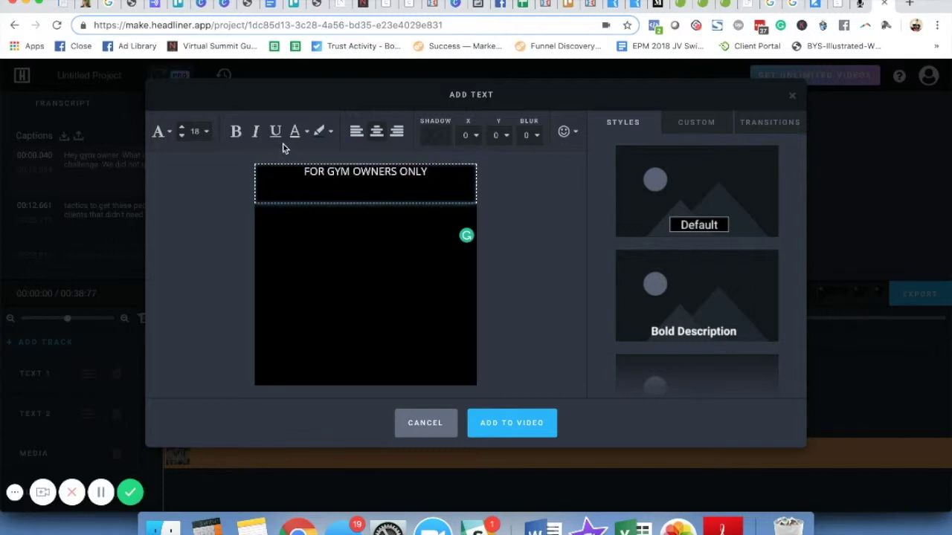
# - Place the text cursor before "FOR GYM OWNERS ONLY" and open emojicopy.com in a new browser tab
pyautogui.click(302, 172)
pyautogui.click(913, 6)
pyautogui.write('copy')
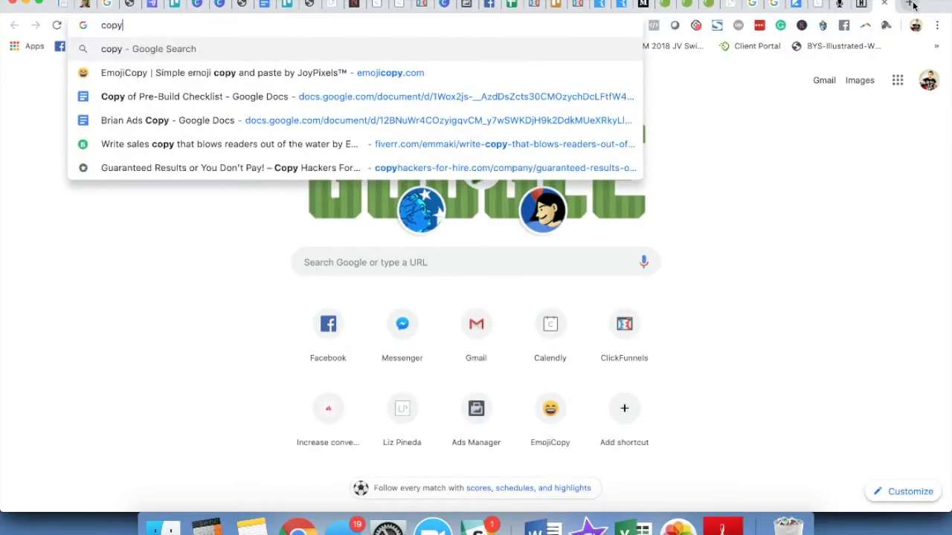
pyautogui.press('Down')
pyautogui.press('Return')
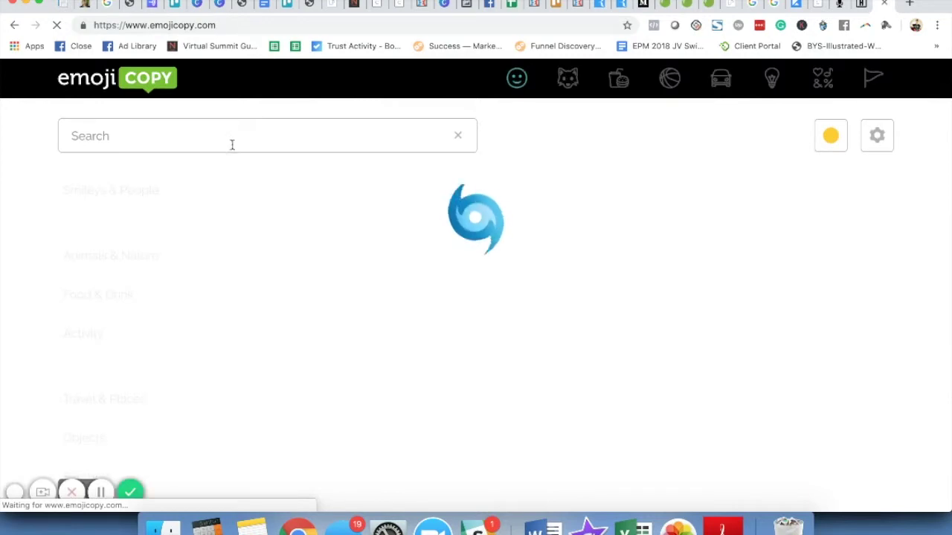
# - Search the emojis for "attention" and pick the yellow triangular warning sign
pyautogui.click(231, 145)
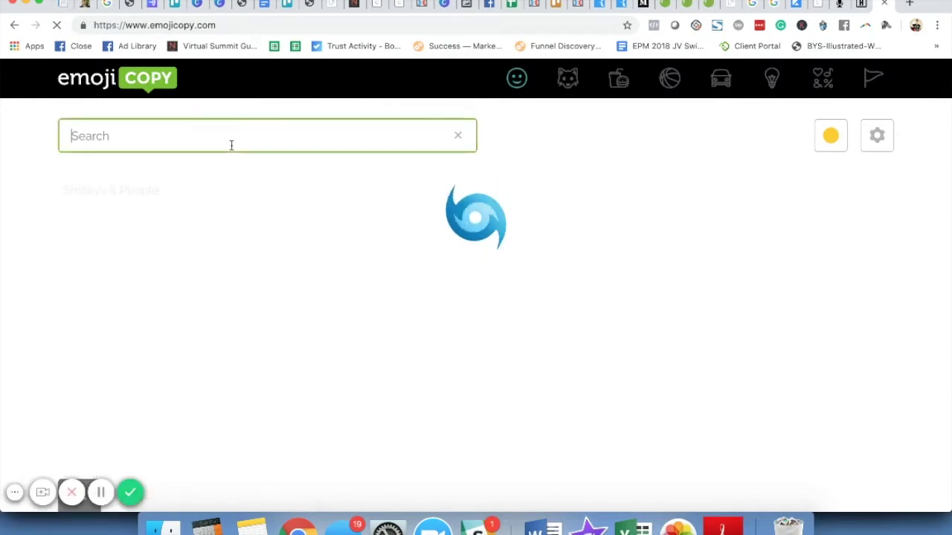
pyautogui.write('attention')
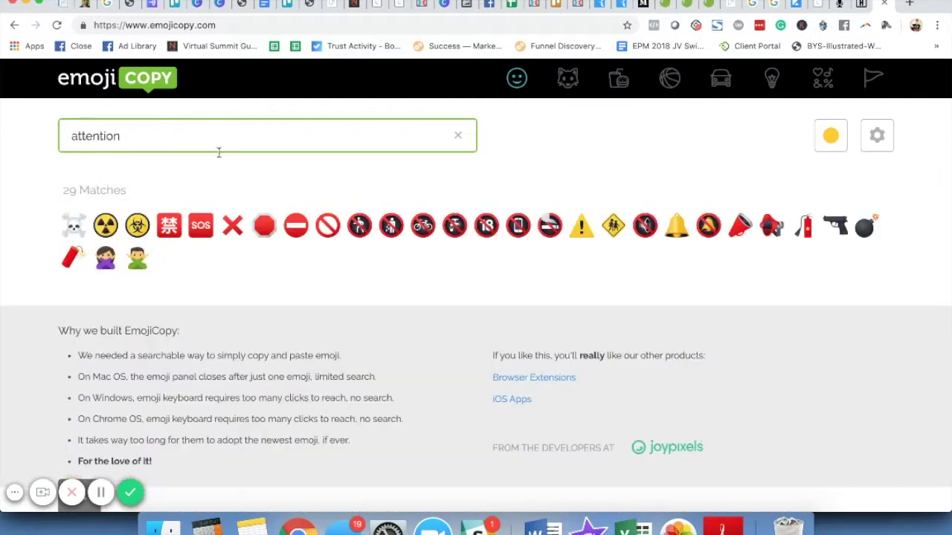
pyautogui.click(581, 235)
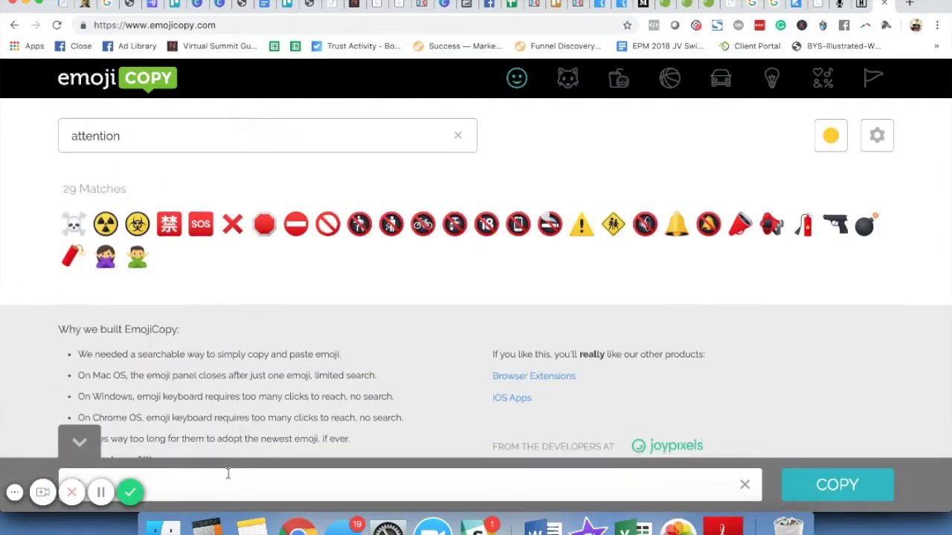
# - Copy the warning sign emoji and paste it before and after "FOR GYM OWNERS ONLY" in the Headliner text box
pyautogui.scroll(-3, 174, 492)
pyautogui.click(174, 491)
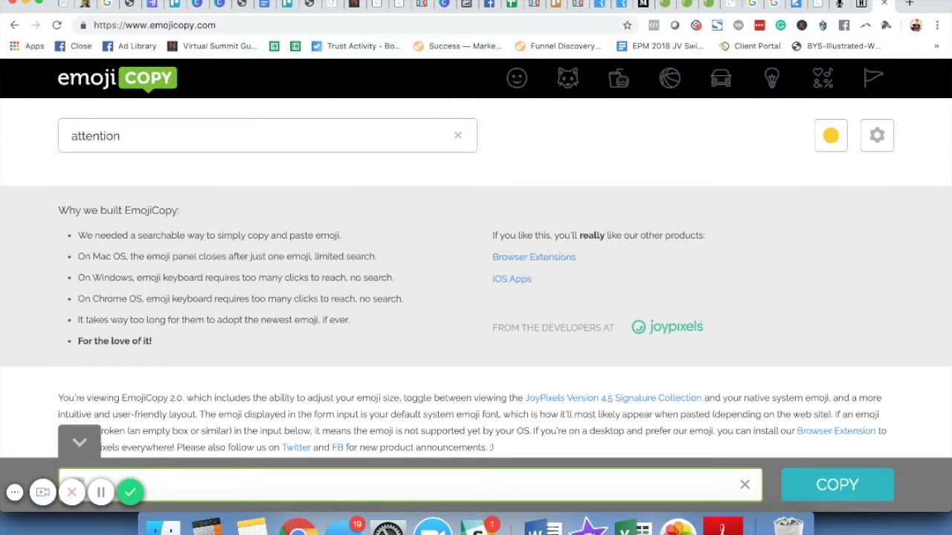
pyautogui.click(872, 7)
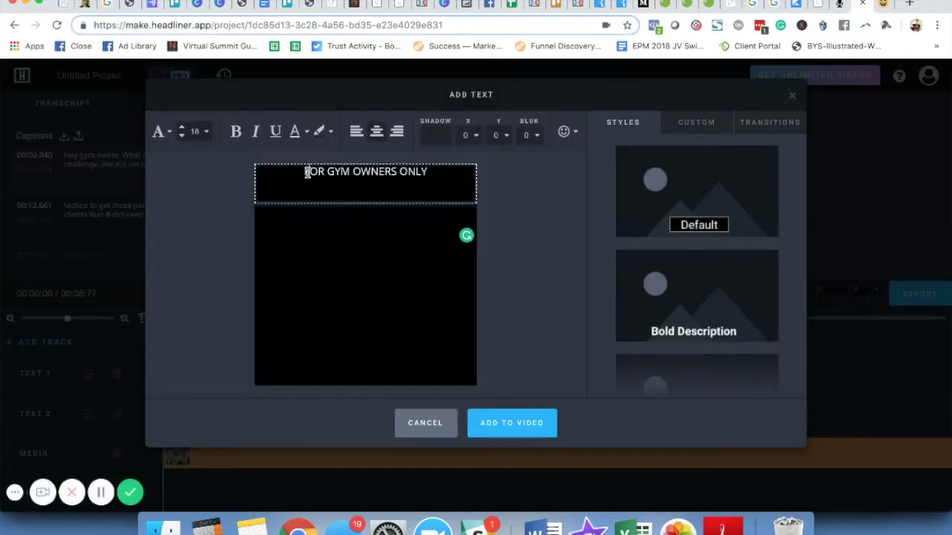
pyautogui.hotkey('ctrl', 'v')
pyautogui.click(436, 175)
pyautogui.hotkey('ctrl', 'v')
# - Give the words "FOR GYM OWNERS ONLY" a bright red highlight at full opacity, leaving the warning signs unhighlighted
pyautogui.click(301, 171)
pyautogui.moveTo(304, 171); pyautogui.dragTo(425, 170)
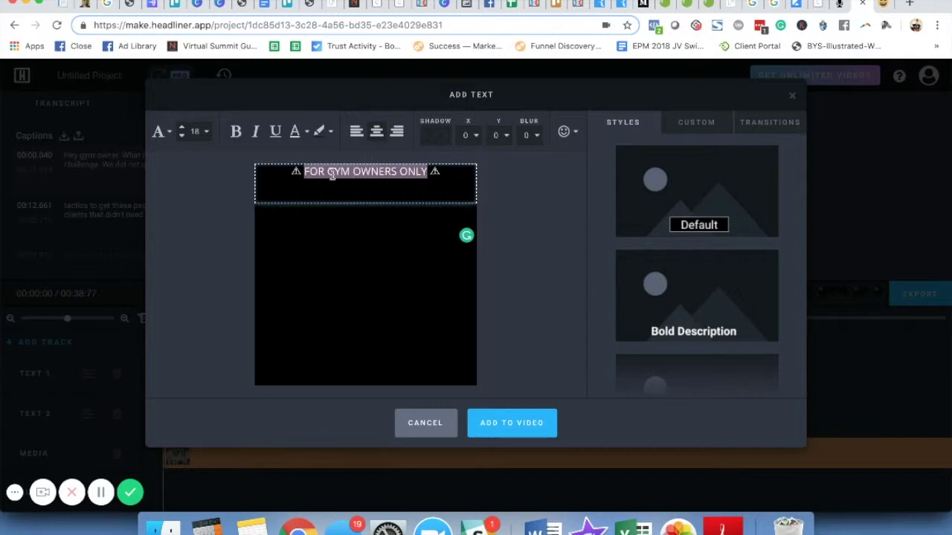
pyautogui.click(321, 133)
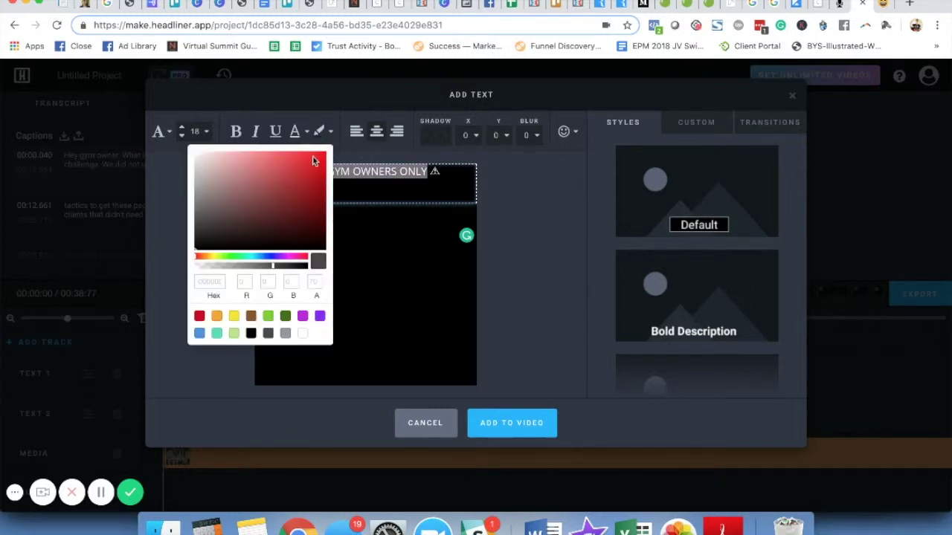
pyautogui.click(324, 156)
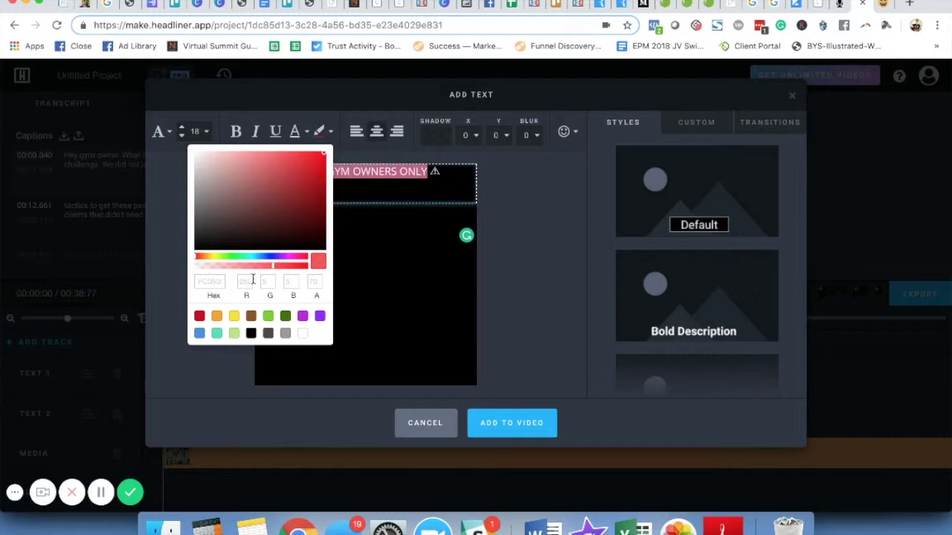
pyautogui.moveTo(274, 269); pyautogui.dragTo(309, 272)
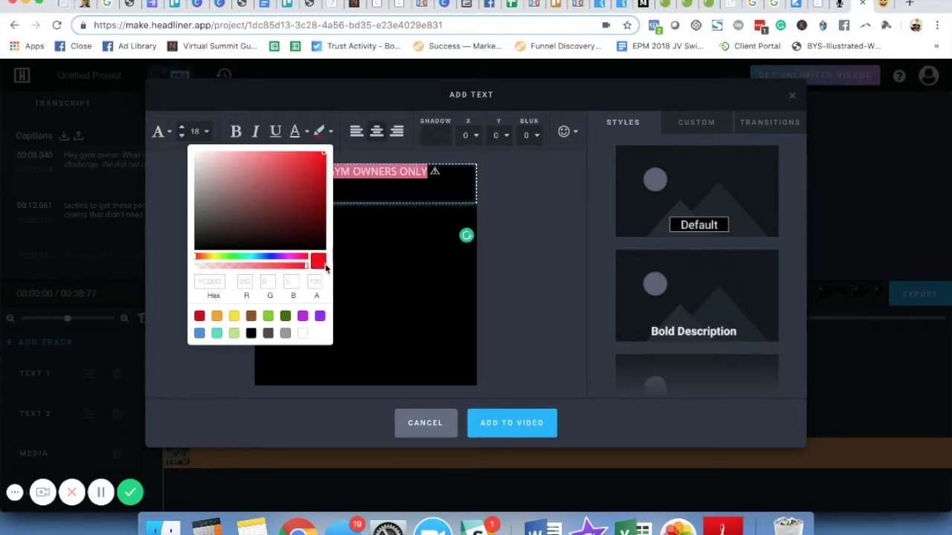
pyautogui.click(457, 325)
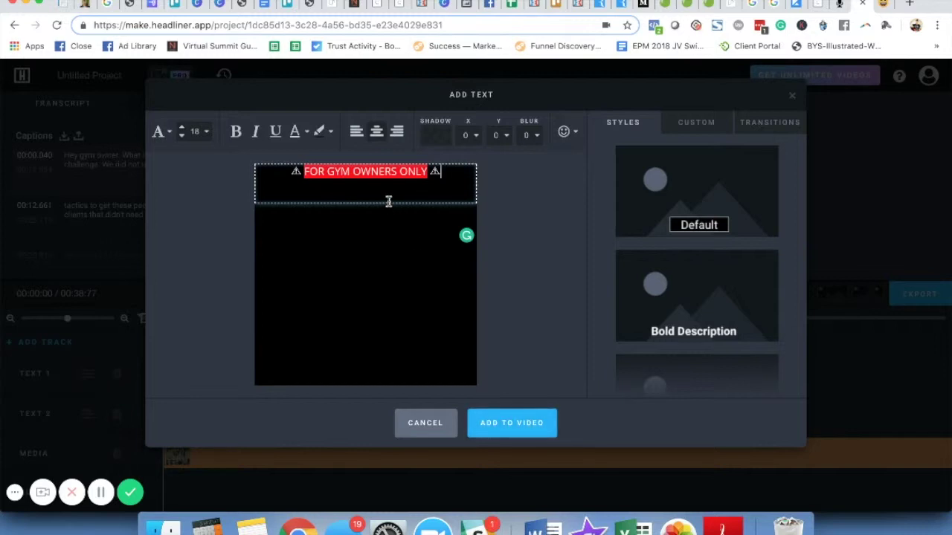
# - Add the headline to the video and preview its opening seconds
pyautogui.moveTo(393, 185)
pyautogui.mouseDown()
pyautogui.moveTo(381, 174)
pyautogui.moveTo(376, 186)
pyautogui.mouseUp()
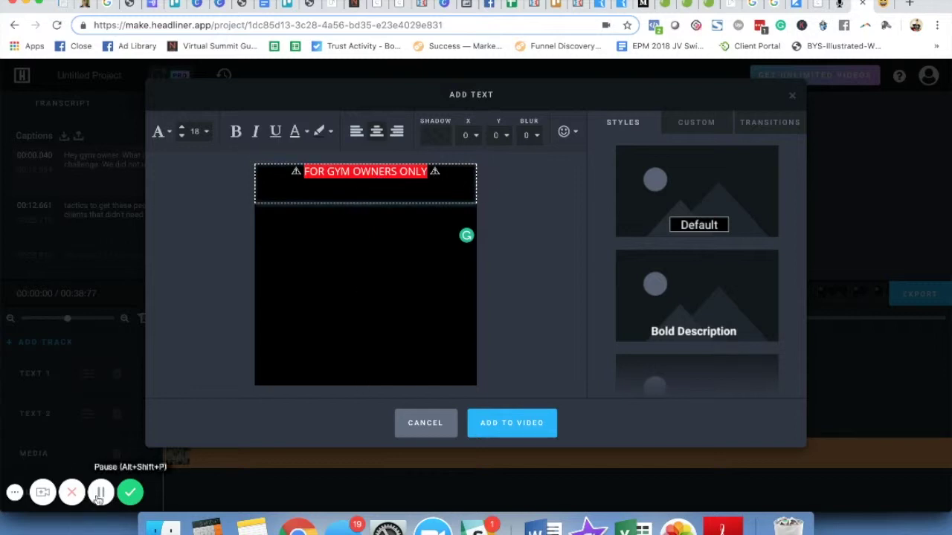
pyautogui.click(513, 429)
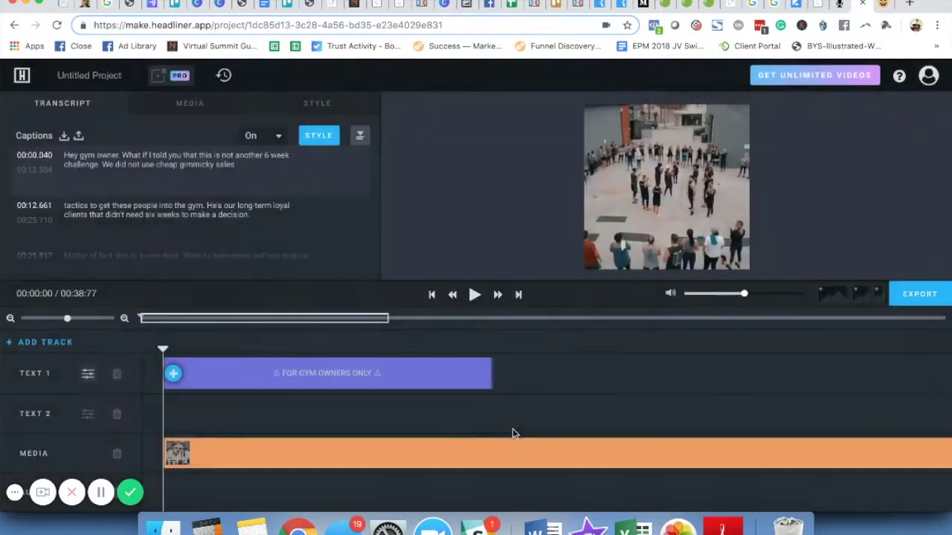
pyautogui.click(475, 296)
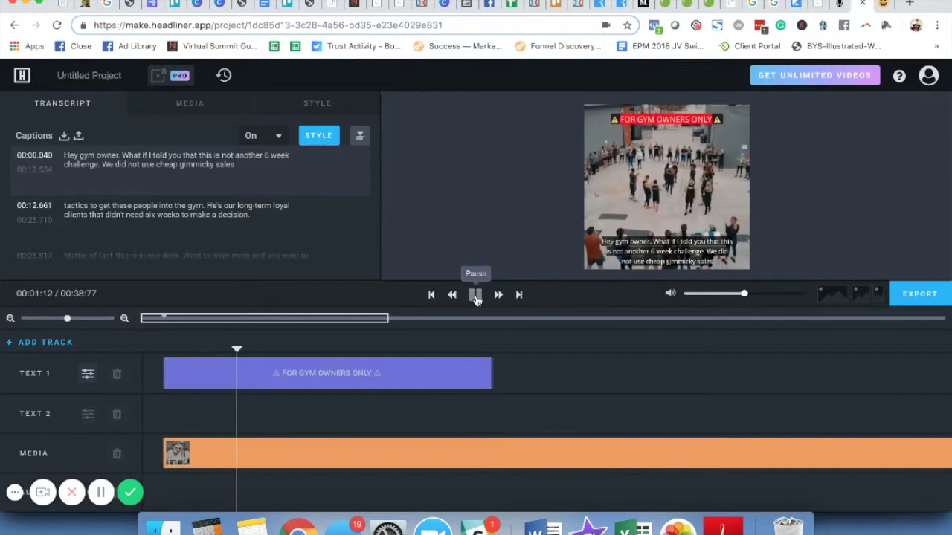
pyautogui.click(475, 296)
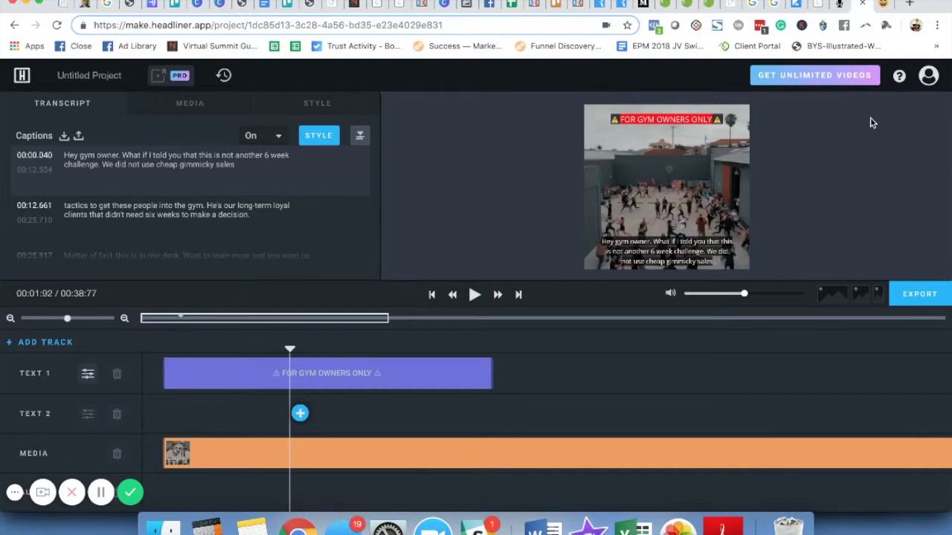
# - Shrink the video within the square frame and shift it slightly down so the headline sits on the black band above
pyautogui.click(195, 373)
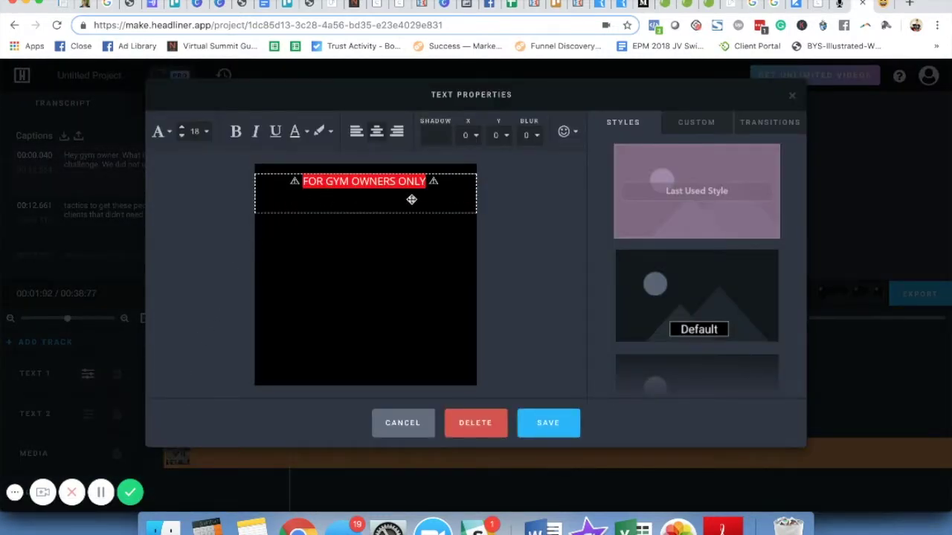
pyautogui.click(404, 426)
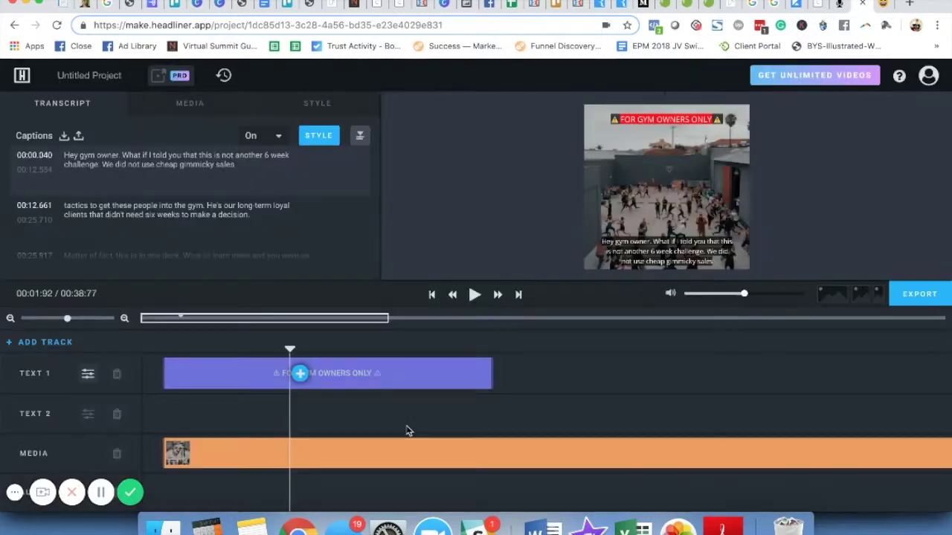
pyautogui.click(180, 456)
pyautogui.moveTo(482, 216)
pyautogui.mouseDown()
pyautogui.moveTo(484, 235)
pyautogui.moveTo(483, 153)
pyautogui.moveTo(484, 253)
pyautogui.moveTo(477, 233)
pyautogui.mouseUp()
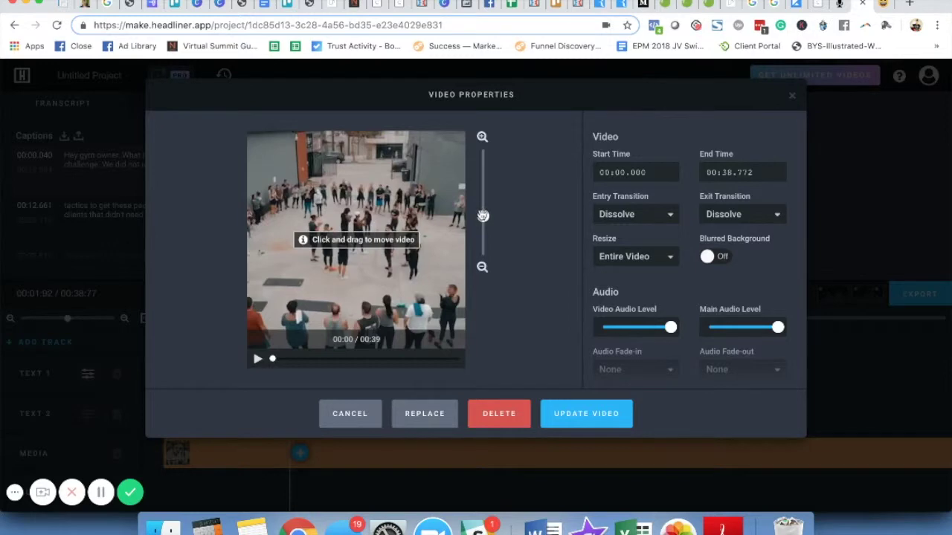
pyautogui.moveTo(438, 193); pyautogui.dragTo(438, 202)
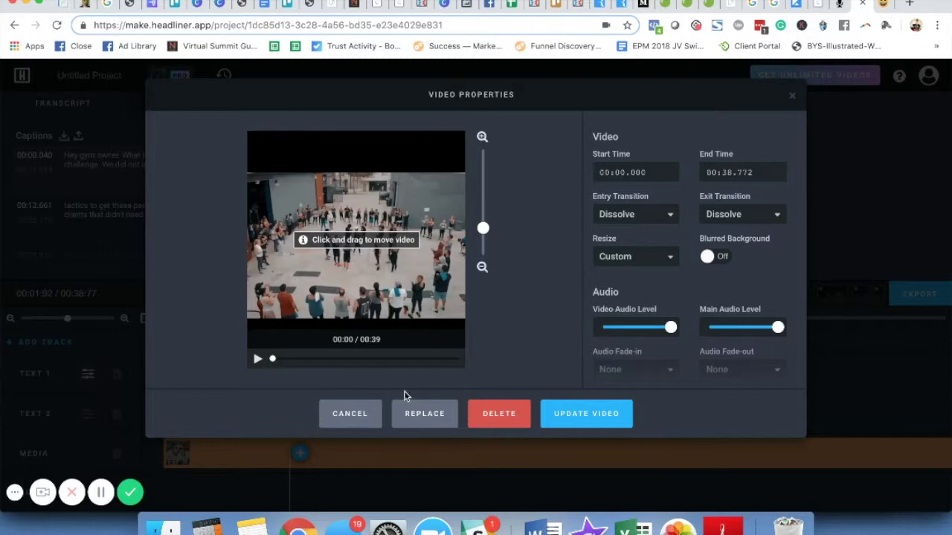
pyautogui.click(573, 421)
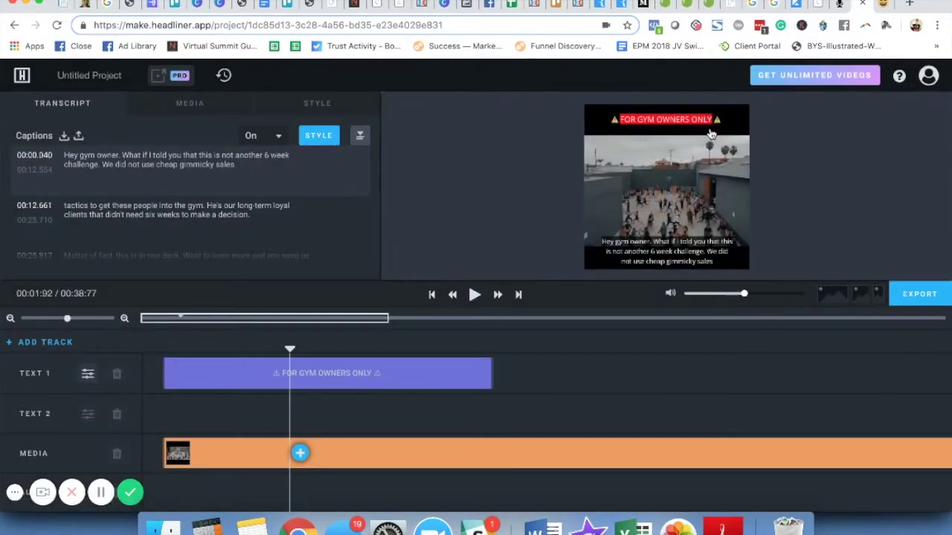
# - Extend the headline clip on the Text 1 track to the end of the video, at about 39.5 seconds
pyautogui.click(490, 370)
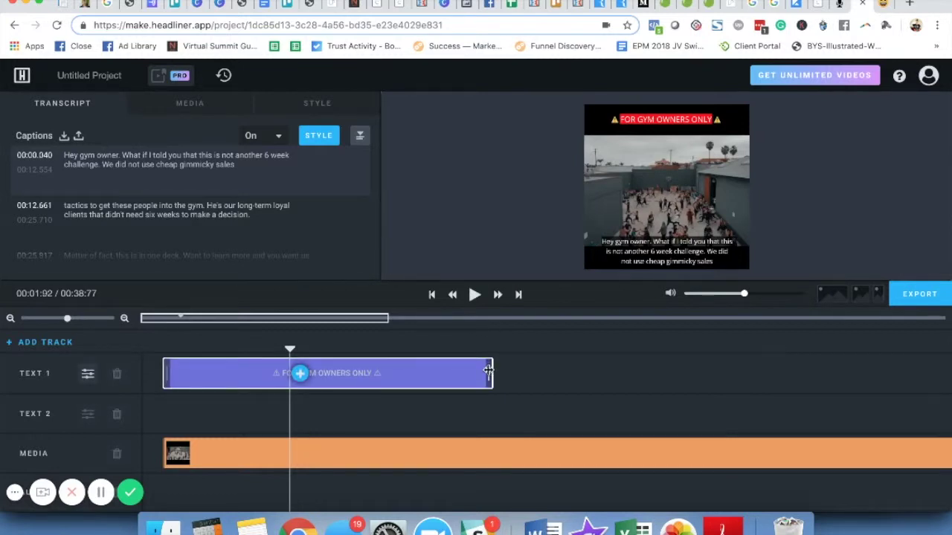
pyautogui.click(813, 276)
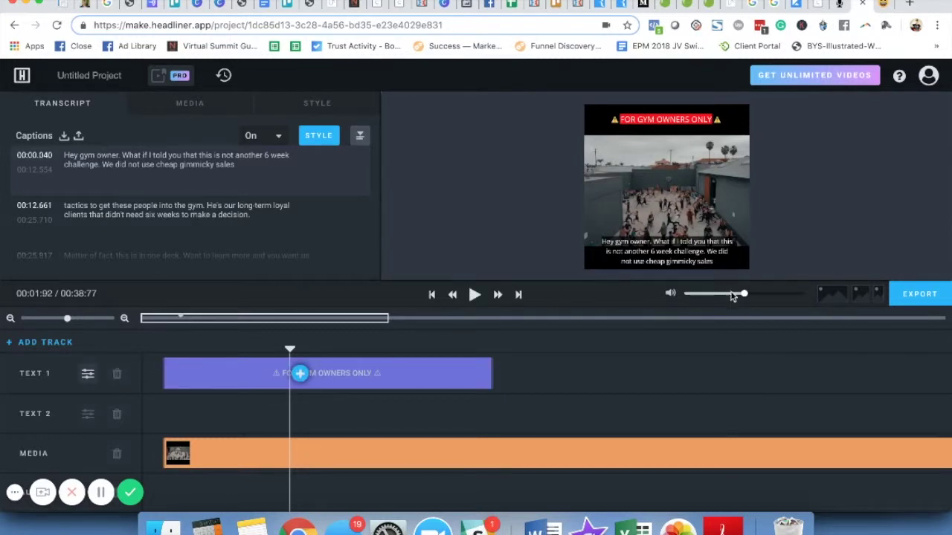
pyautogui.moveTo(68, 320); pyautogui.dragTo(22, 318)
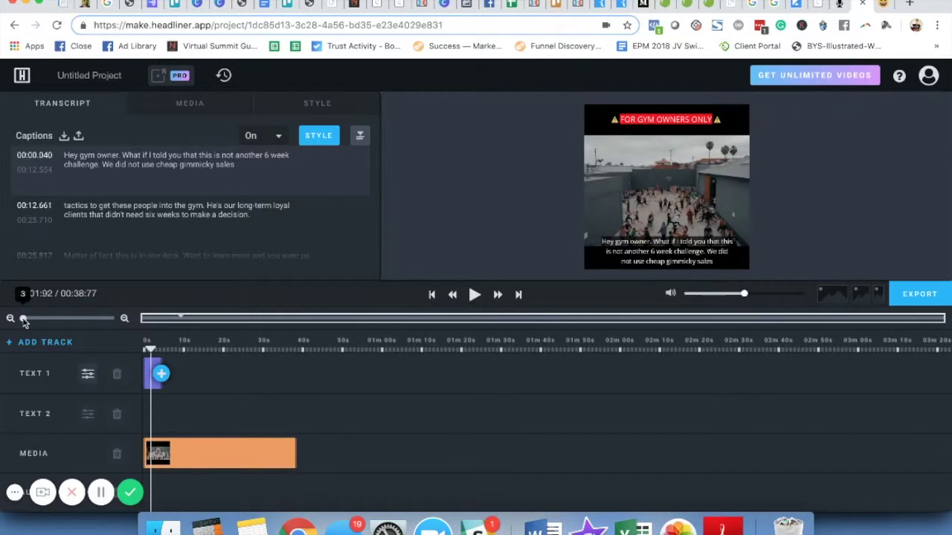
pyautogui.moveTo(159, 361); pyautogui.dragTo(296, 367)
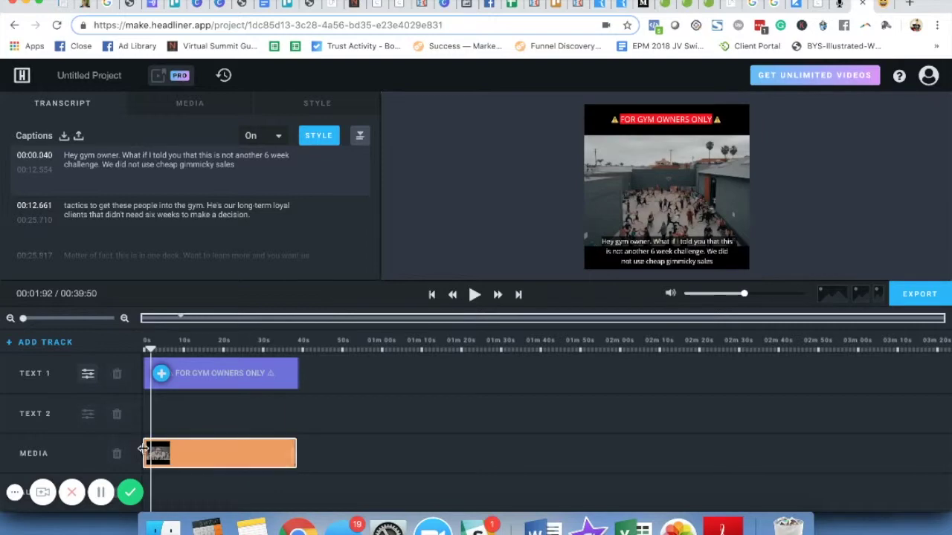
# - Move the video slightly up in the frame to leave more black space for the captions, and update it
pyautogui.click(187, 452)
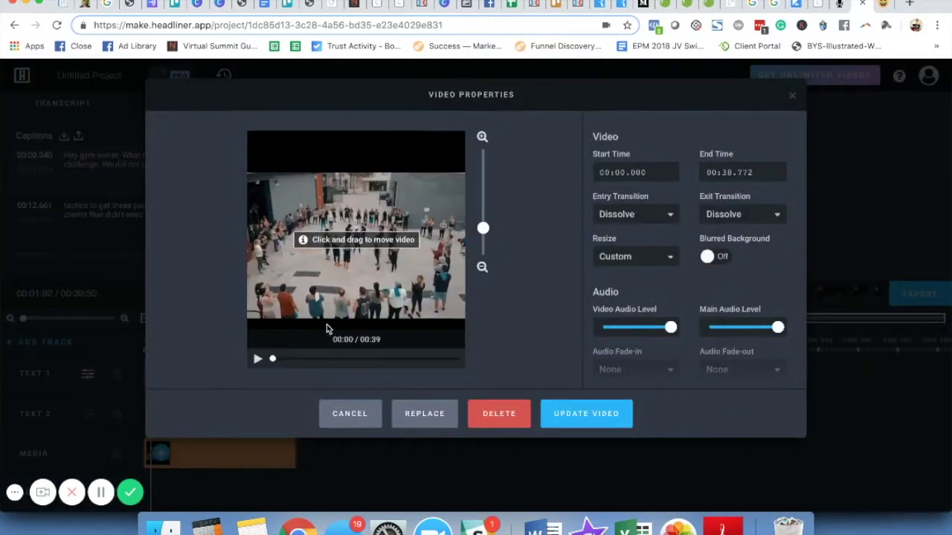
pyautogui.moveTo(360, 290); pyautogui.dragTo(360, 277)
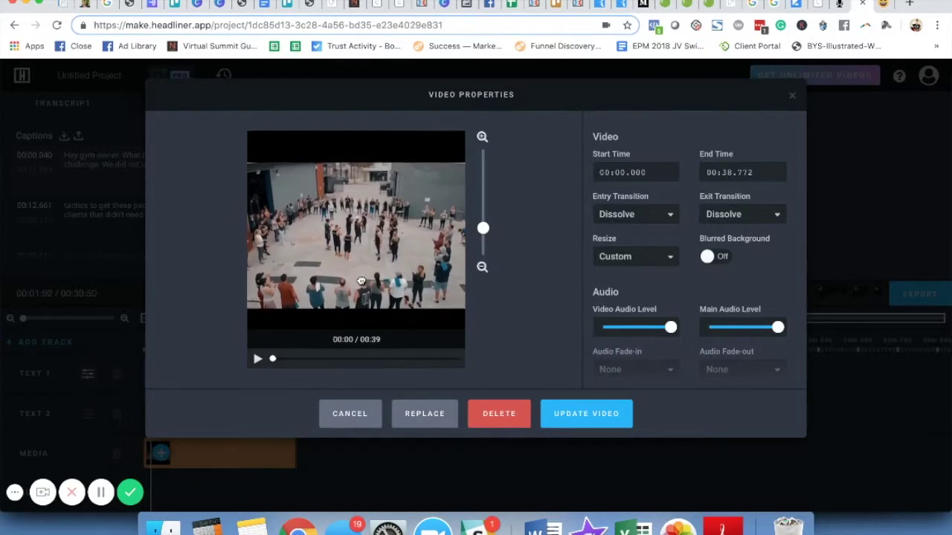
pyautogui.click(559, 413)
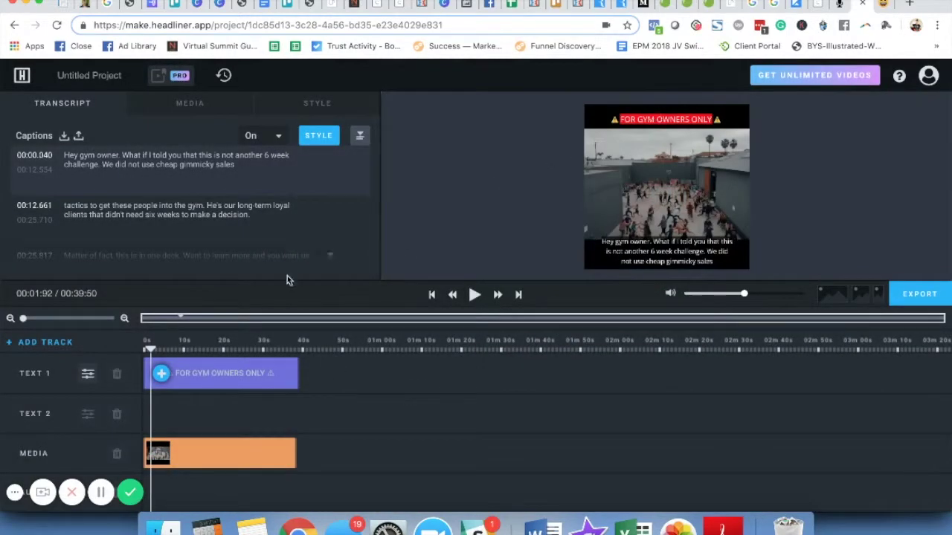
# - Move the headline text box slightly up within the black band and save it
pyautogui.click(199, 375)
pyautogui.moveTo(357, 194); pyautogui.dragTo(357, 191)
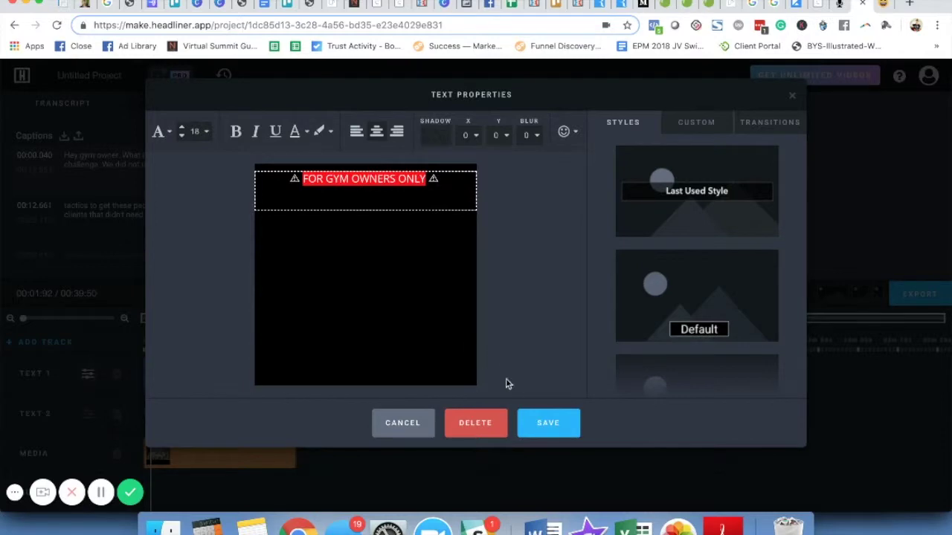
pyautogui.click(538, 422)
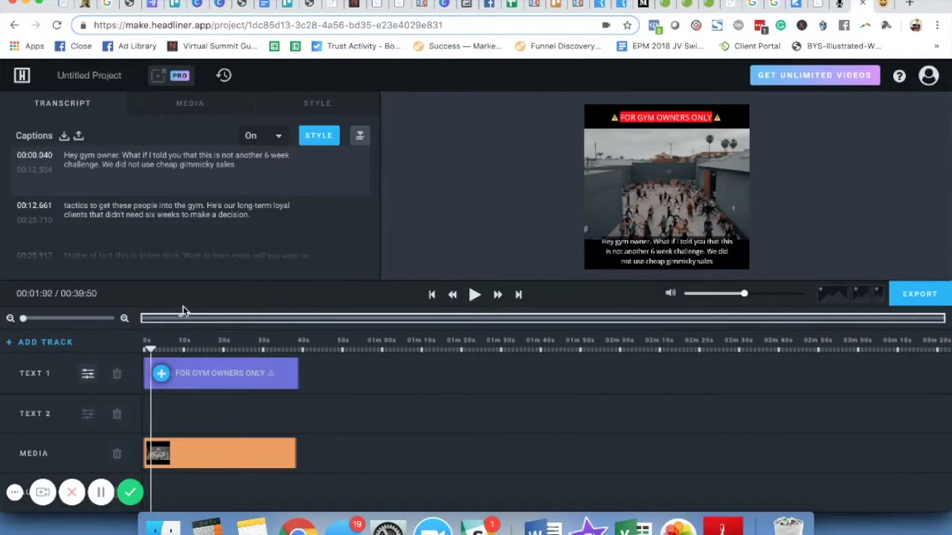
# - Play the video into the second caption and check the video's position in its properties
pyautogui.click(474, 294)
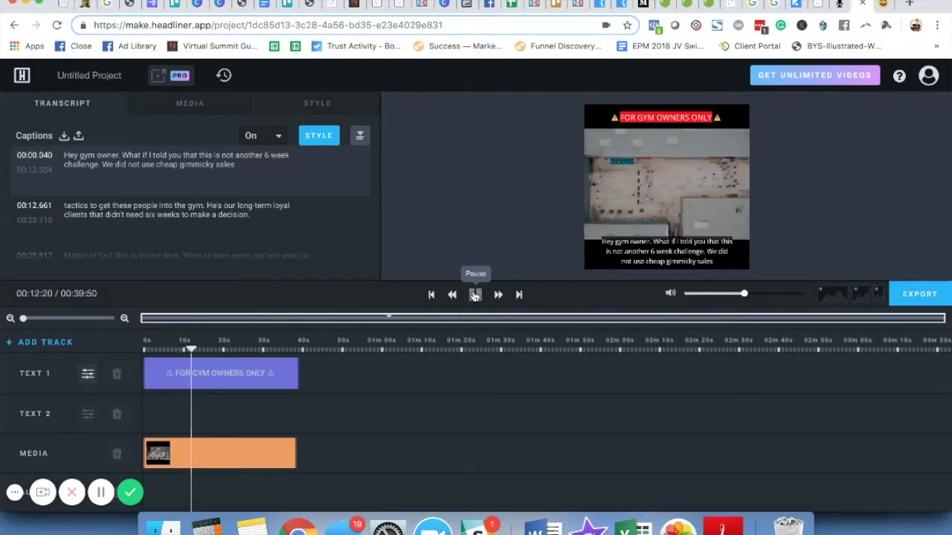
pyautogui.click(474, 295)
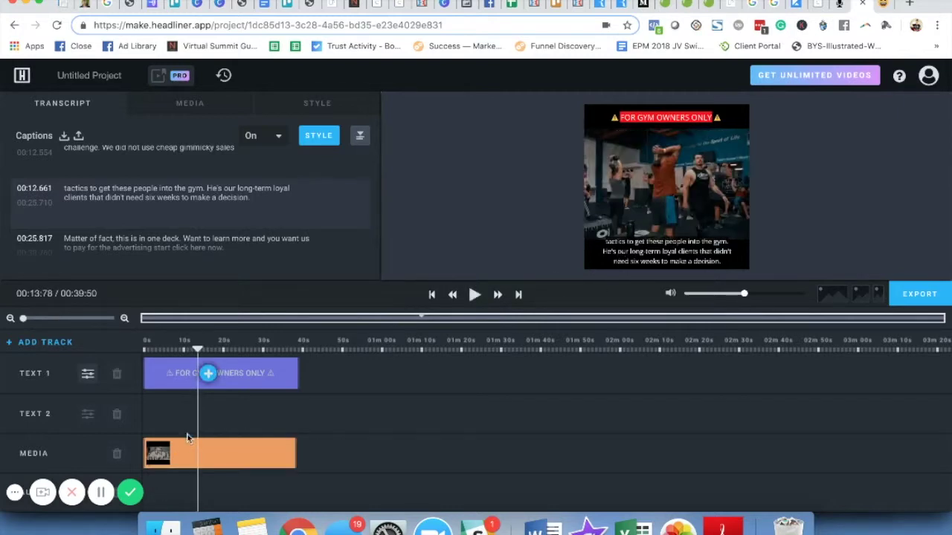
pyautogui.click(206, 452)
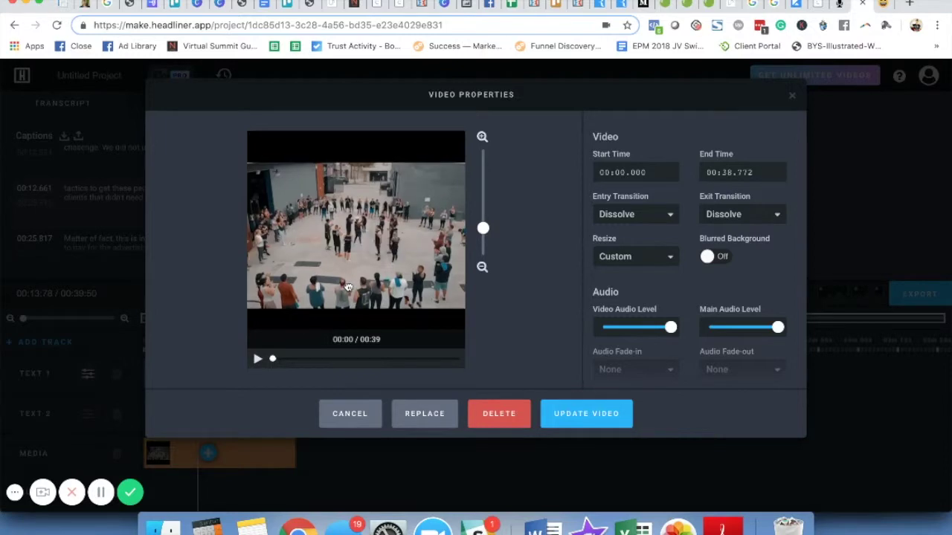
pyautogui.click(556, 414)
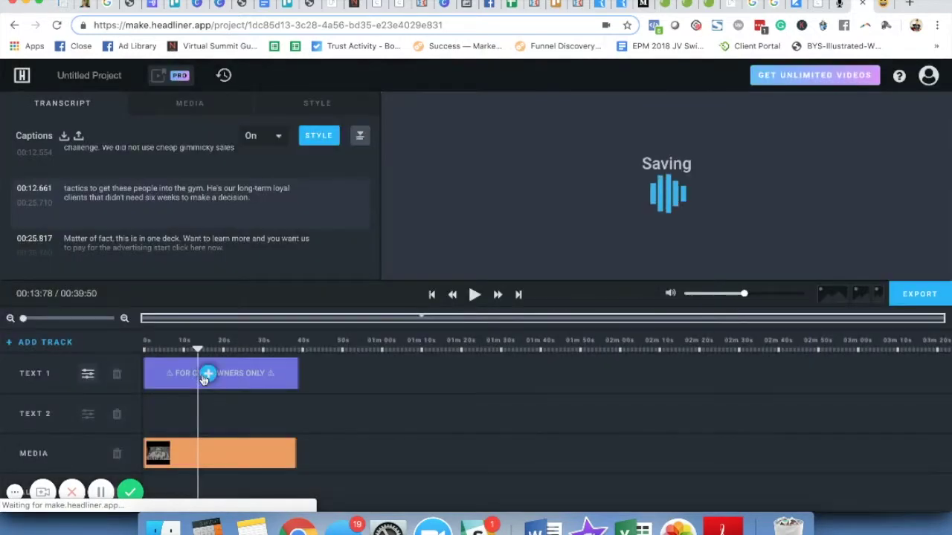
# - Move the headline slightly higher, set its font size to 20 and save it
pyautogui.click(202, 376)
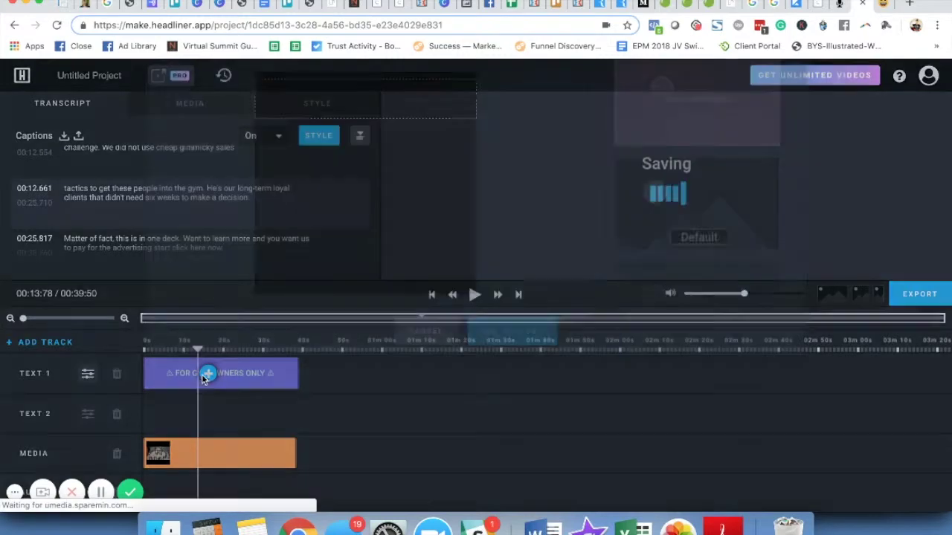
pyautogui.click(424, 423)
pyautogui.click(164, 371)
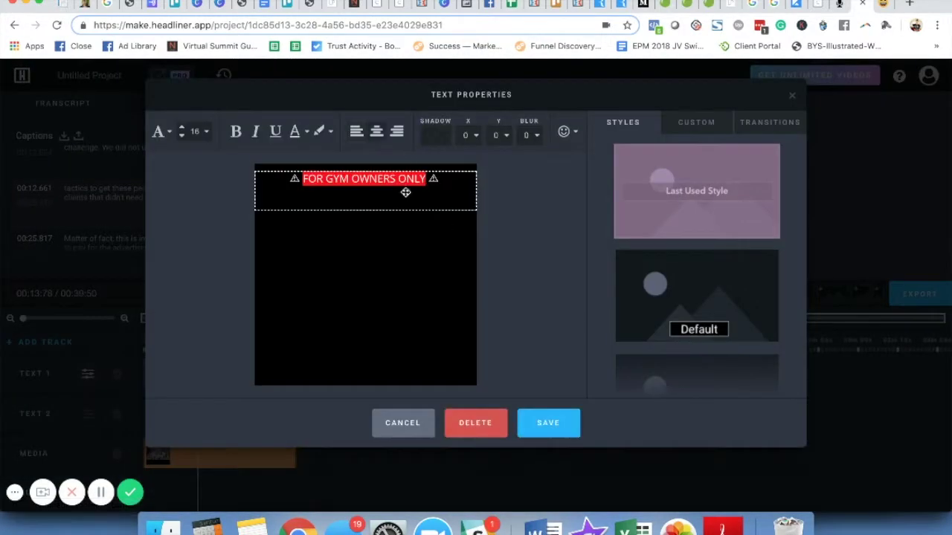
pyautogui.moveTo(406, 192); pyautogui.dragTo(391, 179)
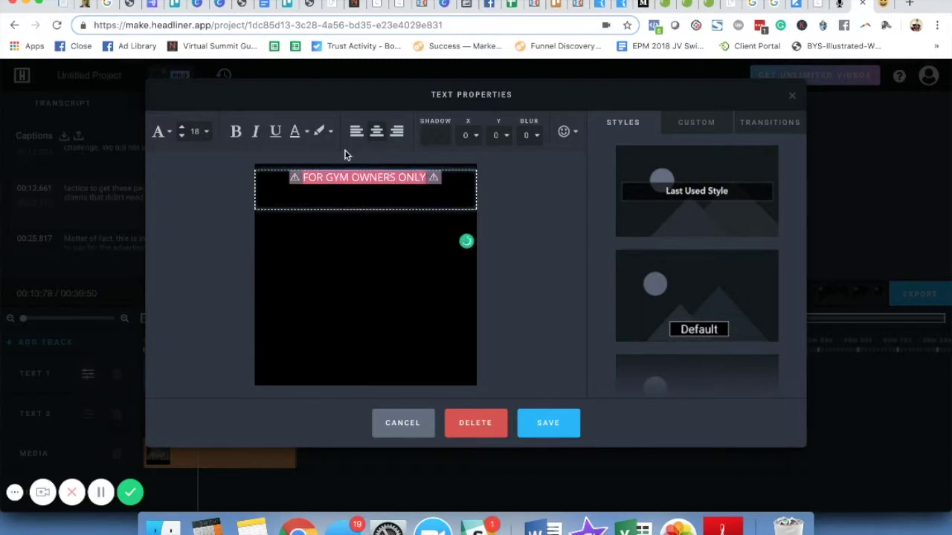
pyautogui.scroll(1, 183, 129)
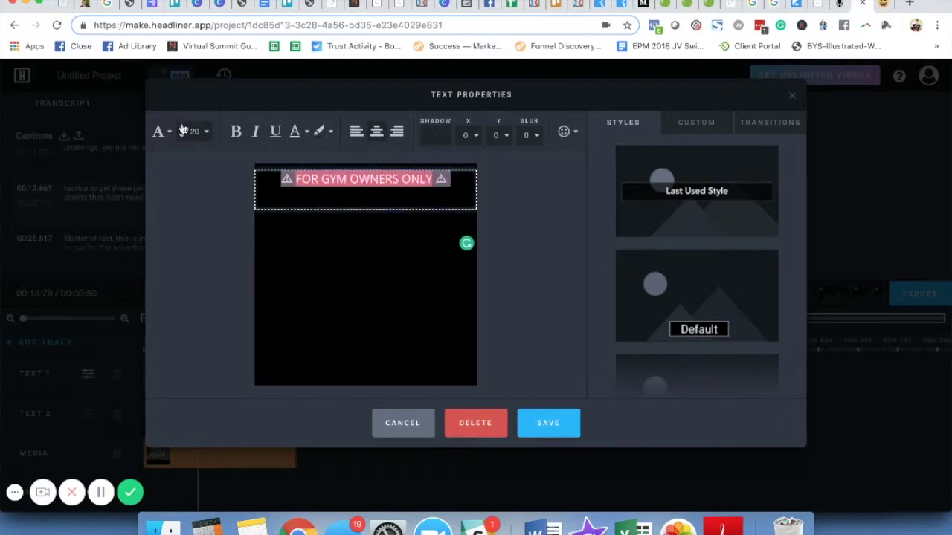
pyautogui.click(570, 431)
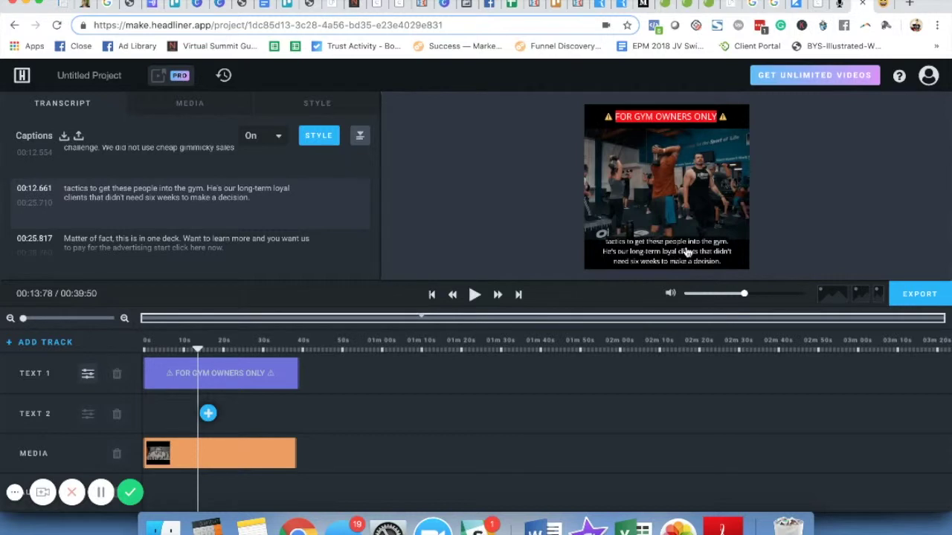
# - Return the playhead to the start and preview the headline and captions over the first few seconds
pyautogui.click(145, 332)
pyautogui.click(143, 332)
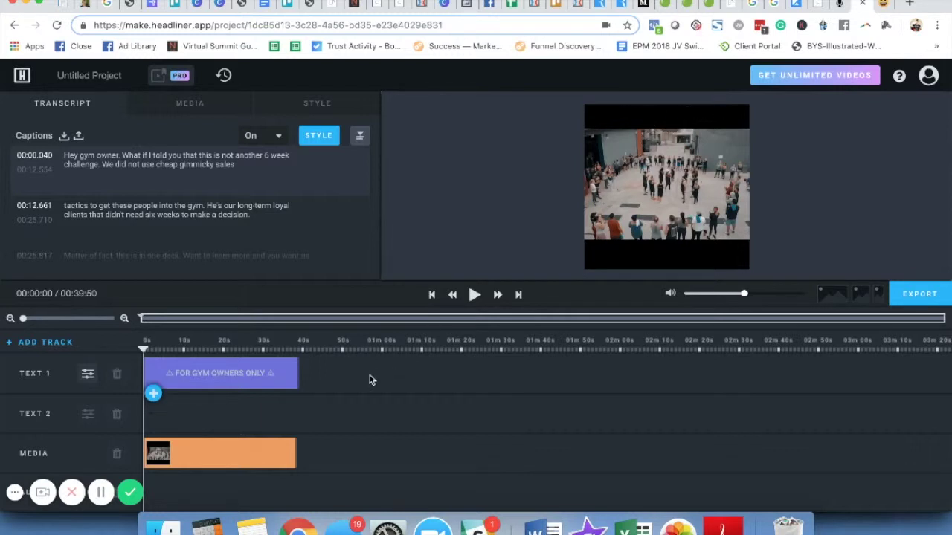
pyautogui.click(475, 294)
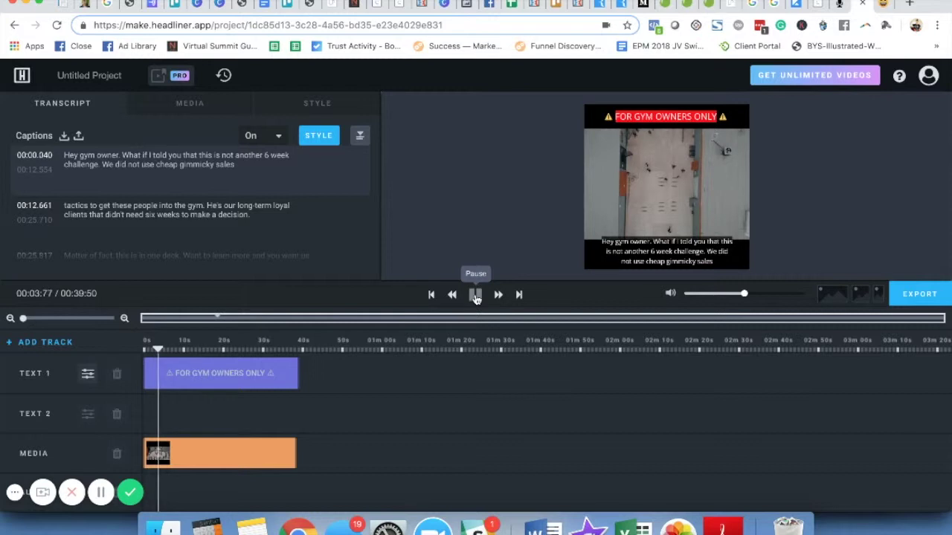
pyautogui.click(476, 296)
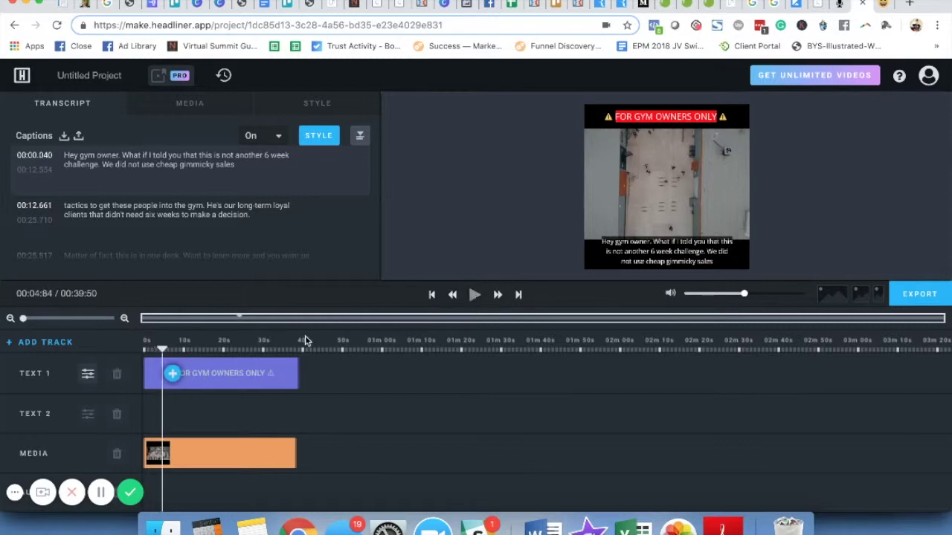
# - Export the video with a frame rate of 24, High quality and the Square HD size
pyautogui.click(211, 374)
pyautogui.click(919, 295)
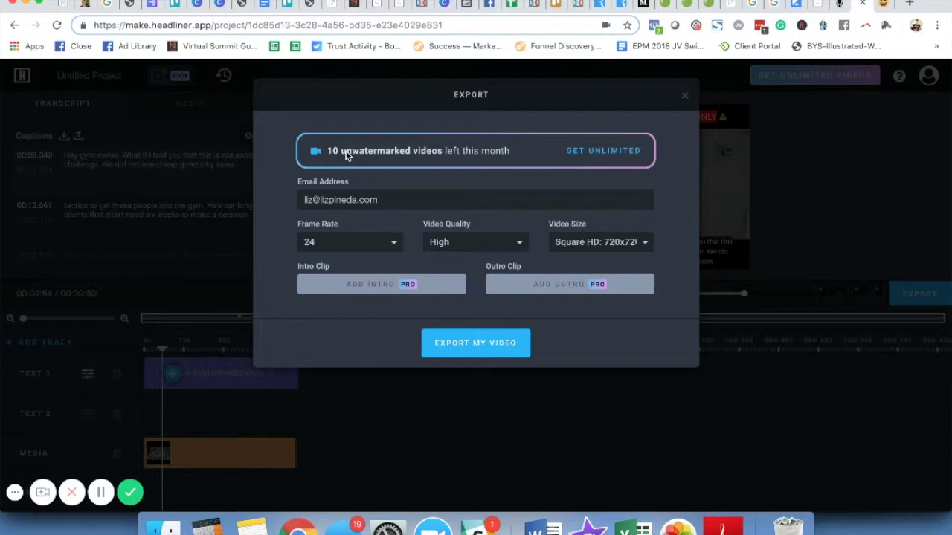
pyautogui.click(461, 347)
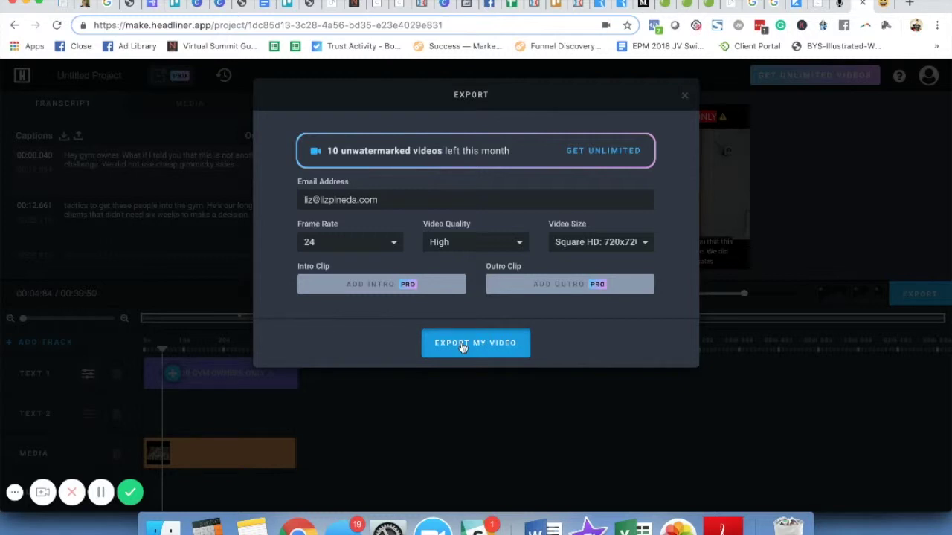